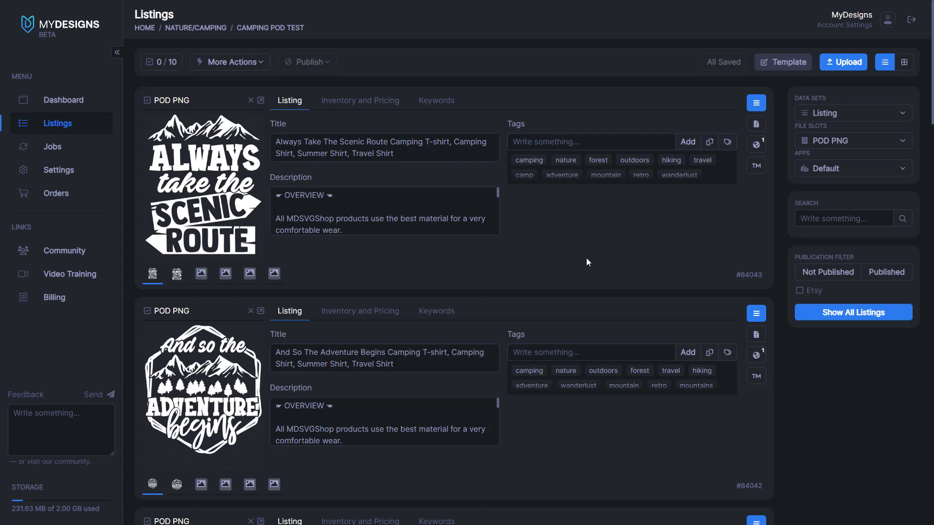
# Open the Etsy integration settings and check which account and shop are connected.
pyautogui.click(58, 178)
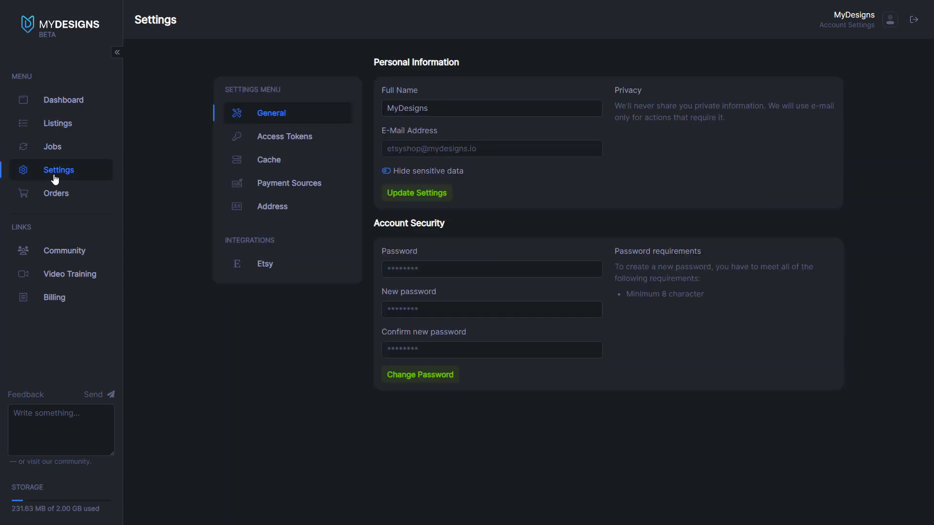
pyautogui.moveTo(220, 242); pyautogui.dragTo(309, 243)
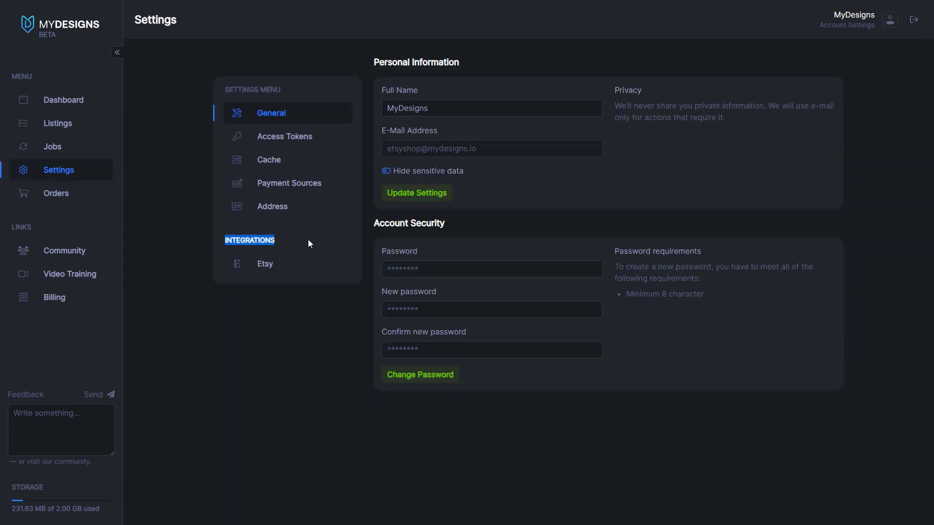
pyautogui.click(308, 242)
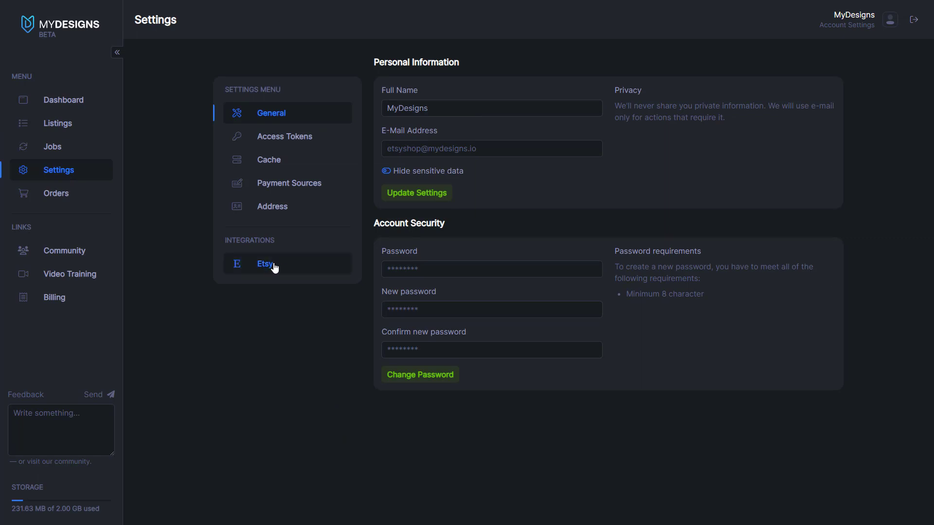
pyautogui.click(279, 265)
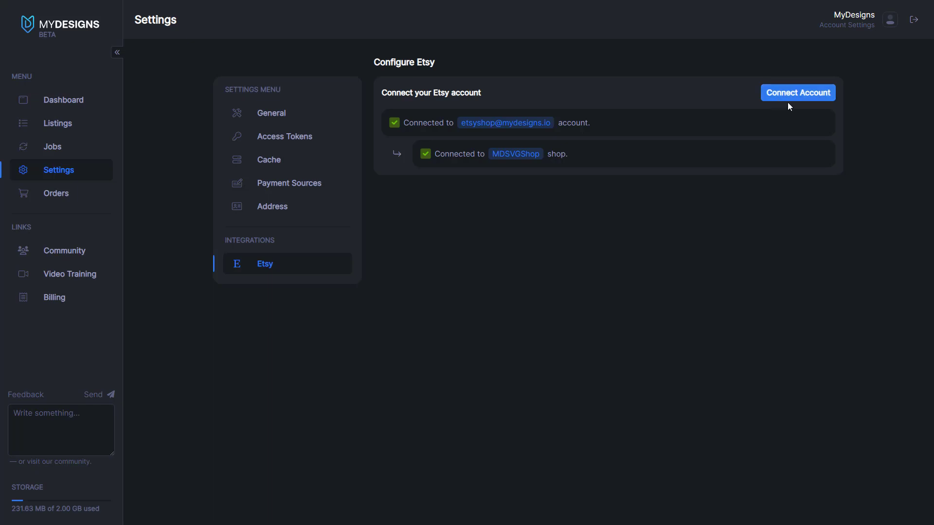
pyautogui.moveTo(460, 123); pyautogui.dragTo(609, 125)
pyautogui.click(610, 126)
# Review the account's payment sources and address details in the settings.
pyautogui.click(278, 192)
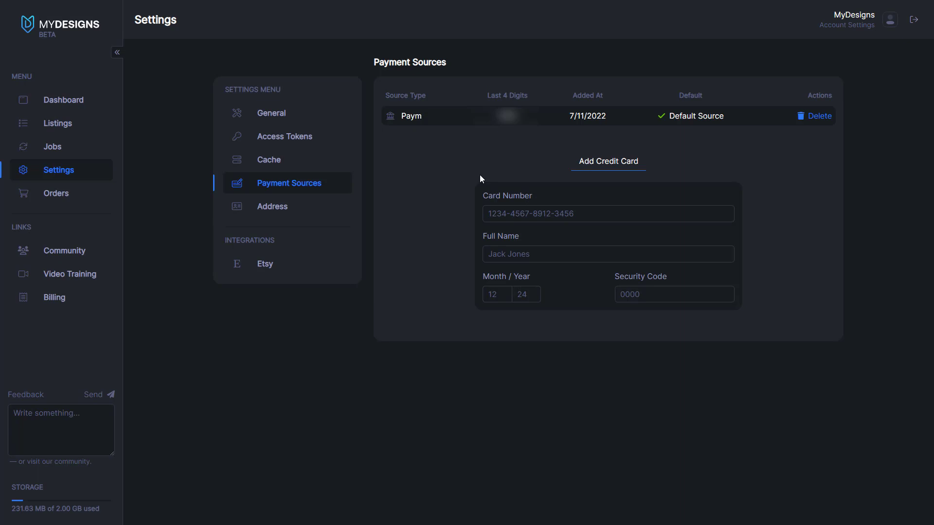
pyautogui.click(267, 218)
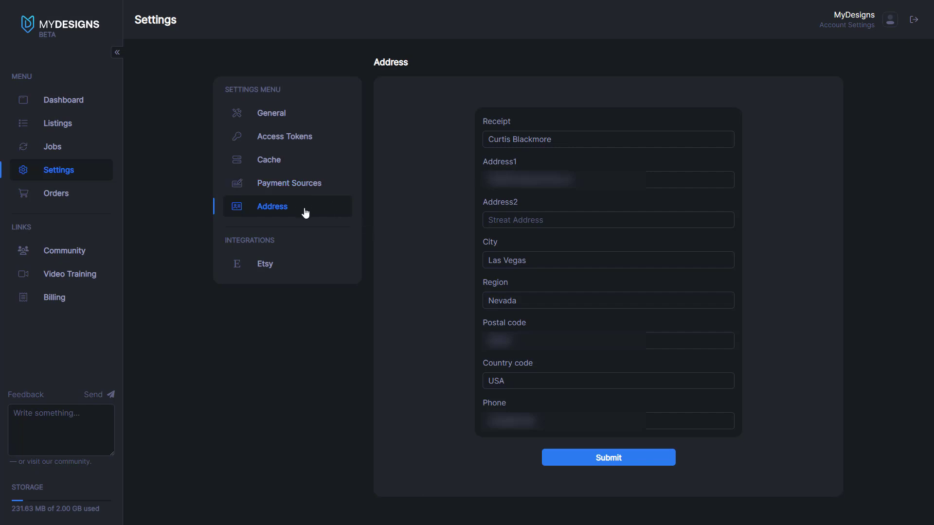
# Return to the listings and compare the POD PNG and PNG files of the "Home is where we park it" design.
pyautogui.click(61, 133)
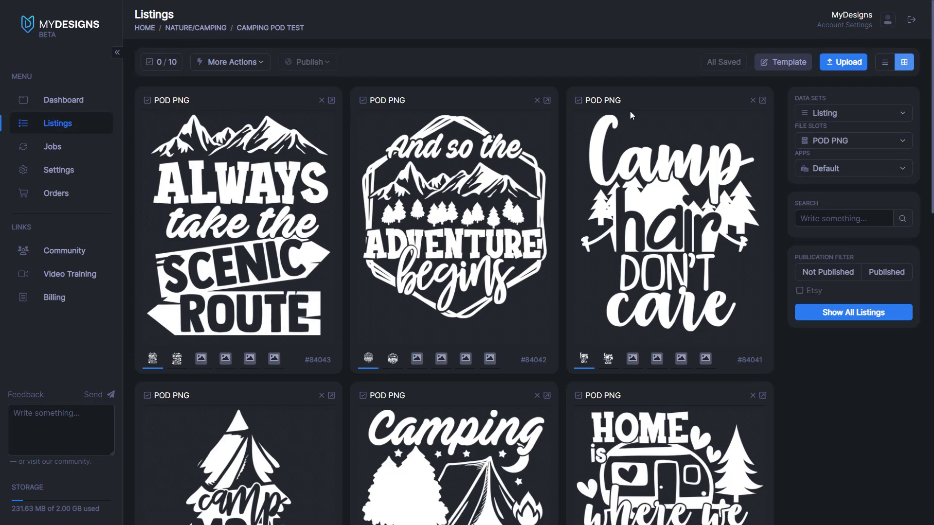
pyautogui.scroll(-3, 688, 123)
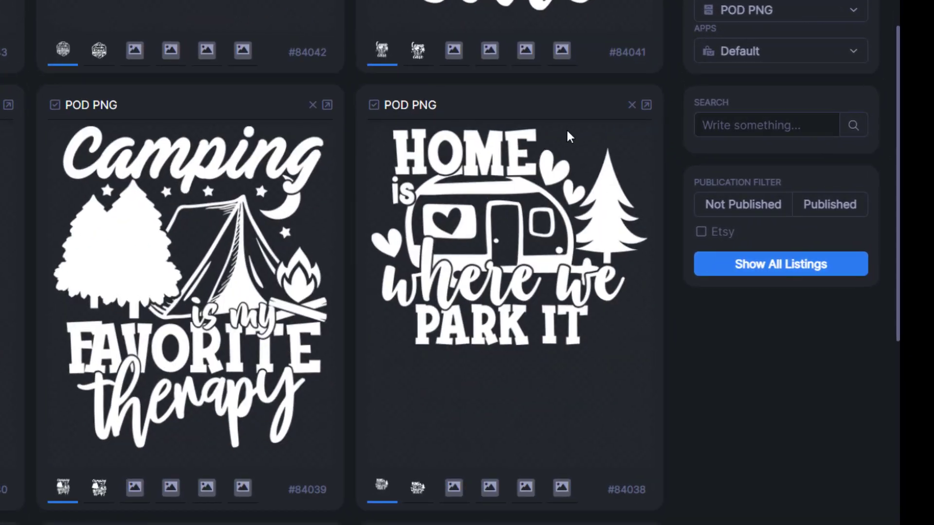
pyautogui.click(418, 492)
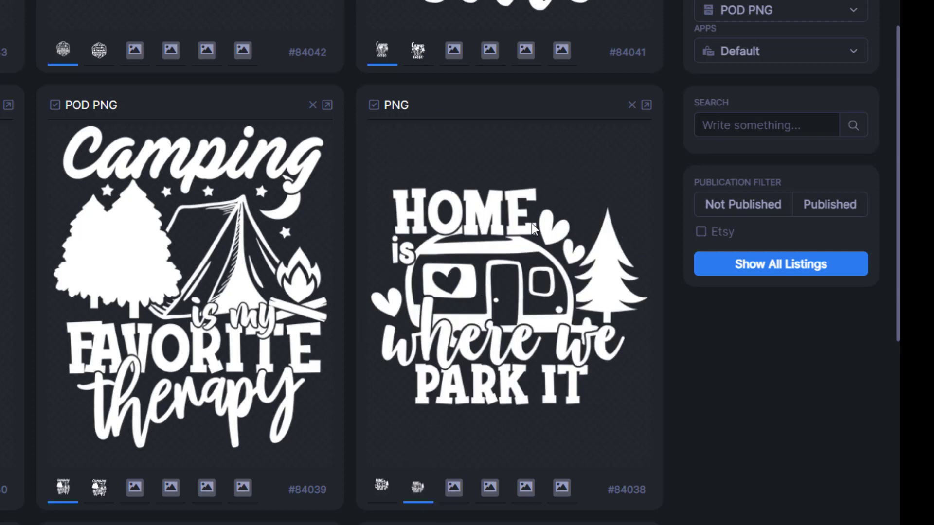
pyautogui.click(382, 485)
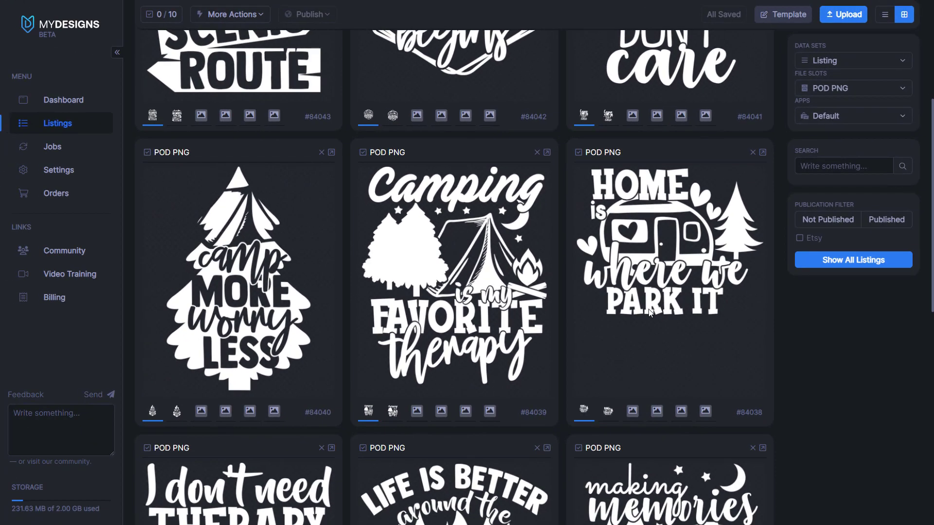
pyautogui.scroll(5, 663, 292)
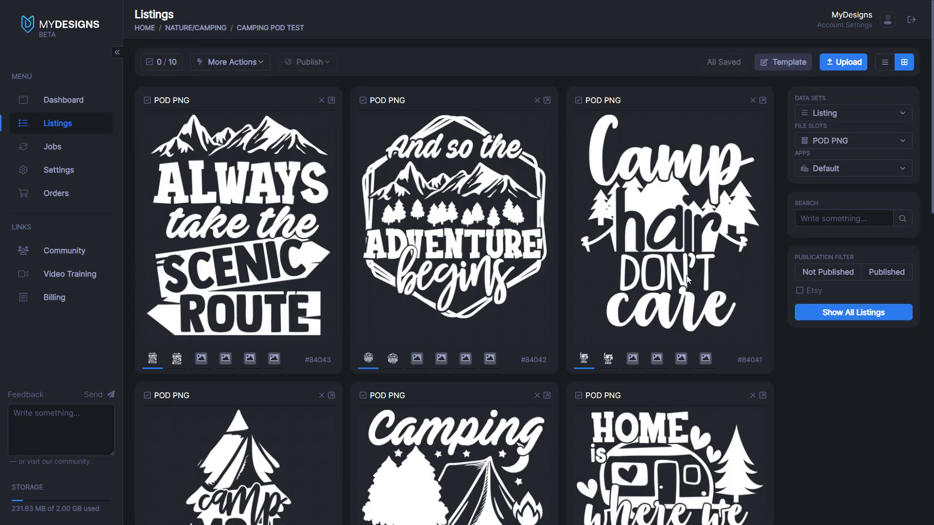
# Show the Camping POD Test listings in list view, select all of them and look through the selection.
pyautogui.click(885, 62)
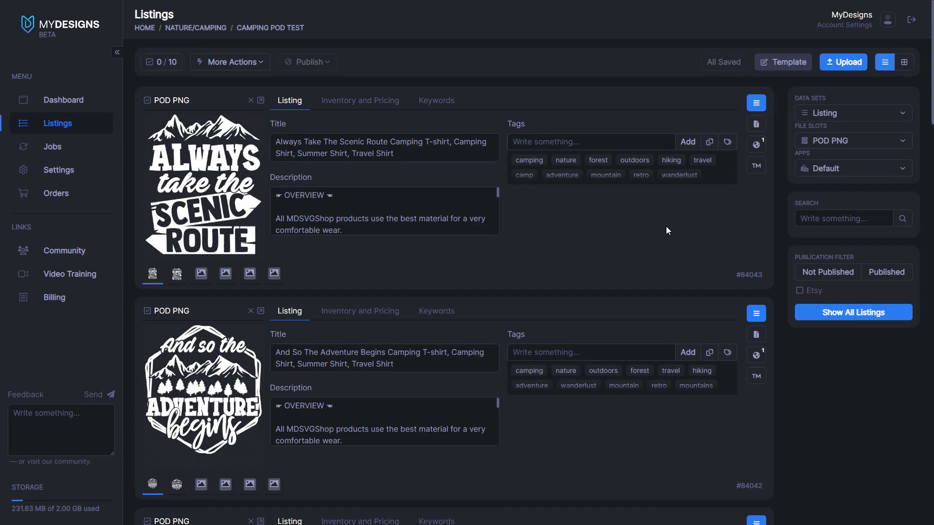
pyautogui.click(168, 66)
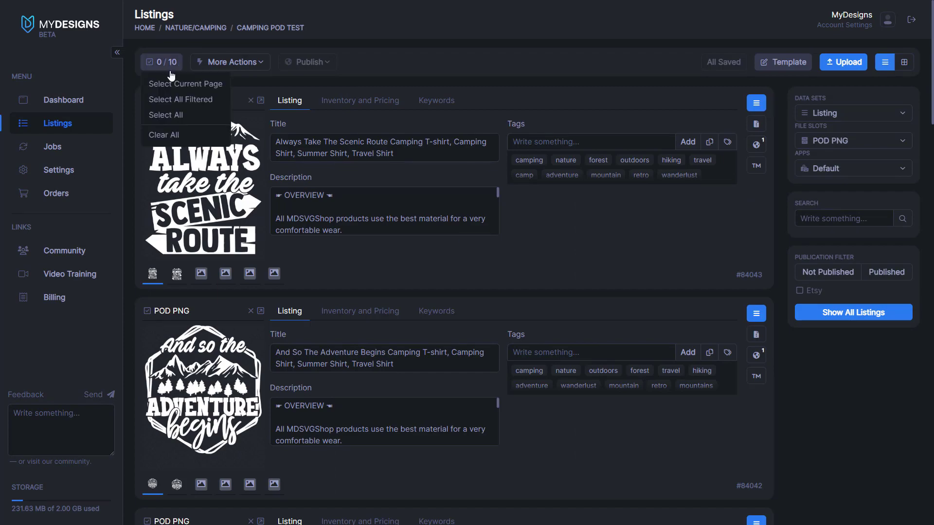
pyautogui.click(165, 115)
pyautogui.scroll(-8, 217, 121)
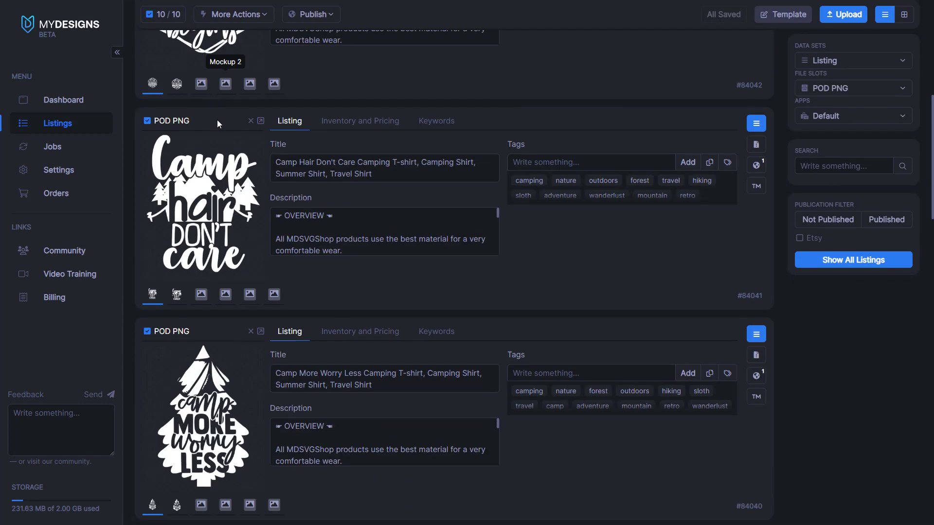
pyautogui.scroll(-15, 217, 122)
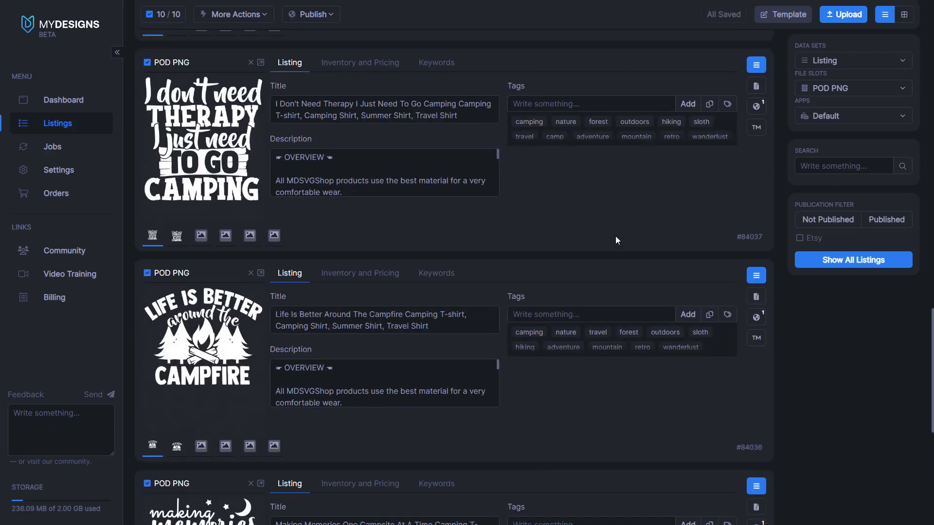
pyautogui.scroll(20, 615, 236)
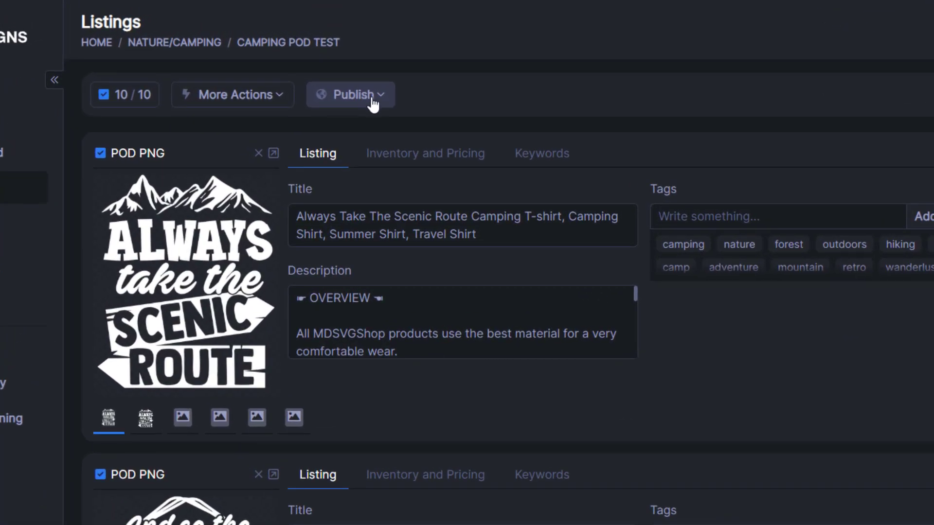
# Start publishing the selected listings as products and choose the Etsy store MDSVGShop.
pyautogui.click(373, 97)
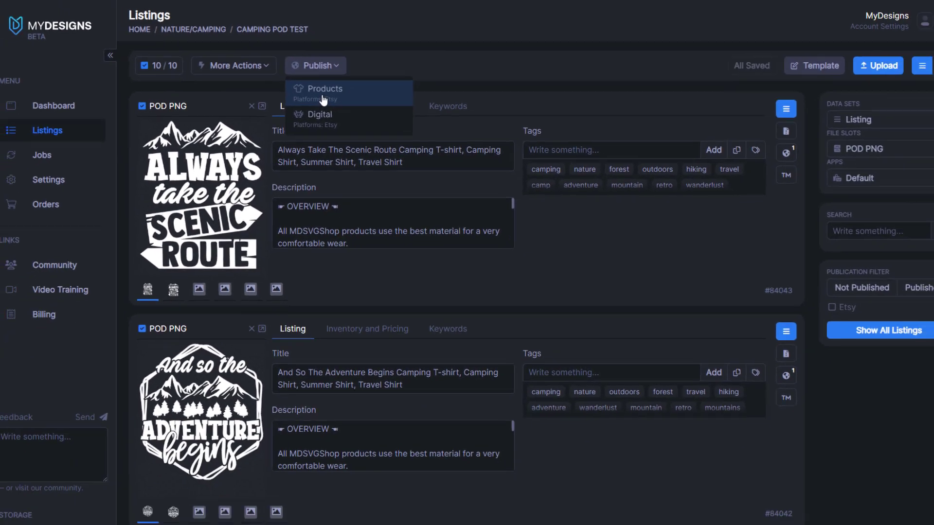
pyautogui.click(364, 142)
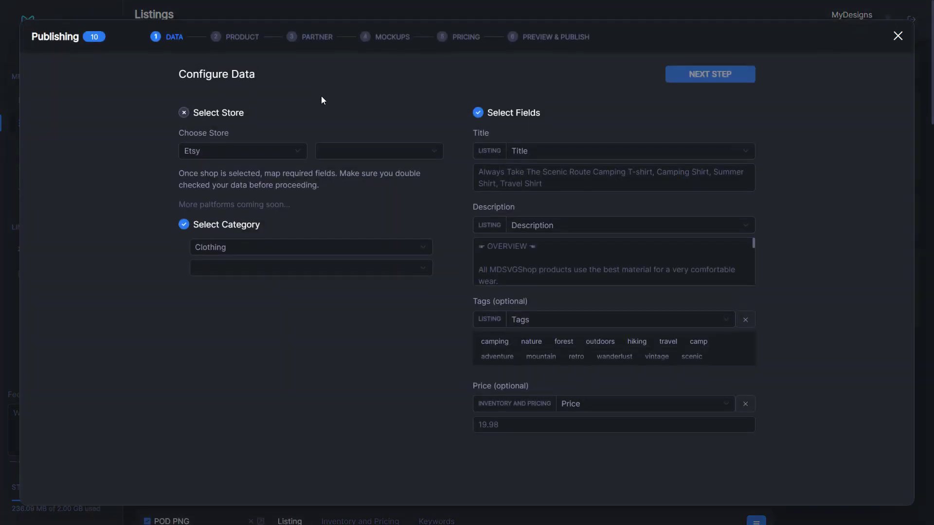
pyautogui.click(331, 151)
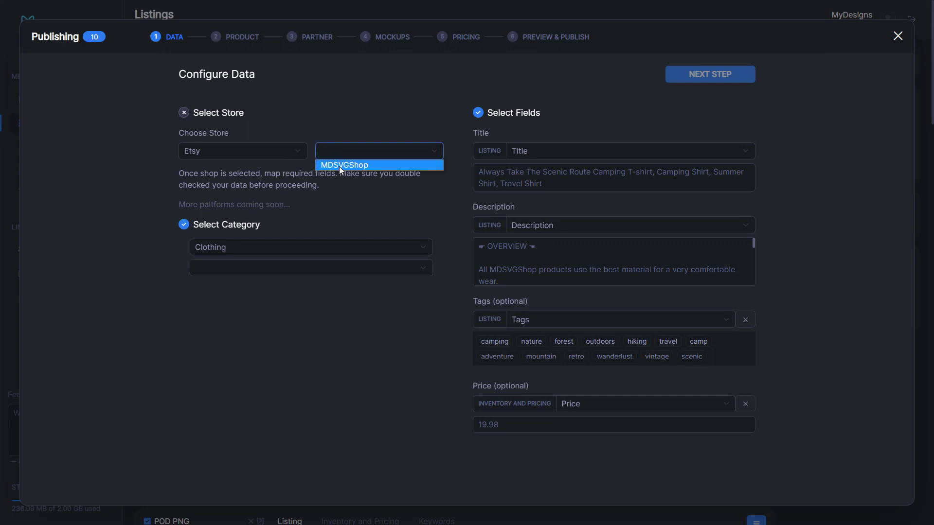
pyautogui.click(339, 165)
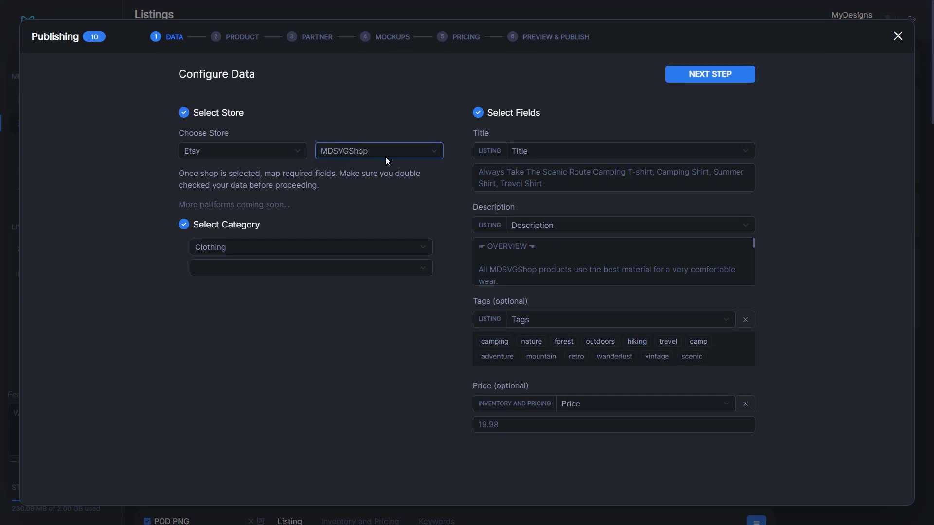
# Set the product category to Clothing, Gender-Neutral Adult Clothing, Tops & Tees, T-shirts.
pyautogui.click(294, 269)
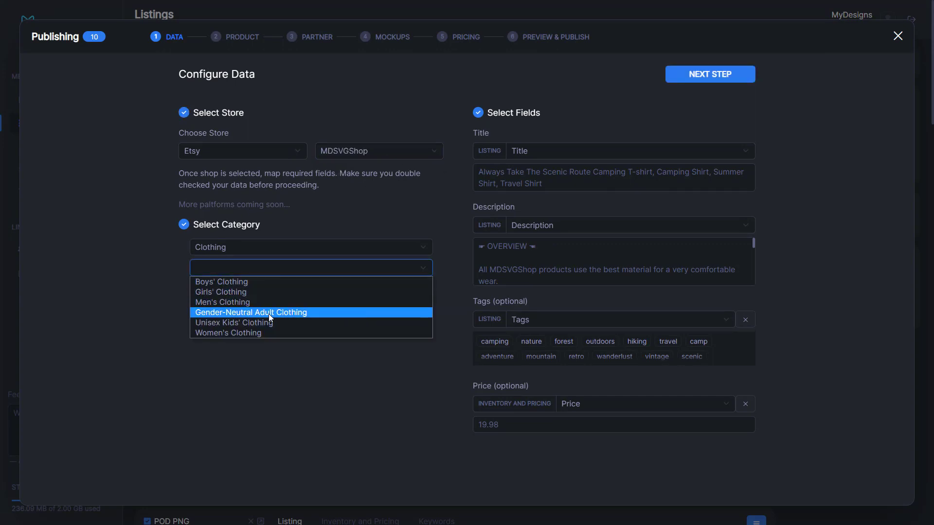
pyautogui.click(269, 312)
pyautogui.click(263, 291)
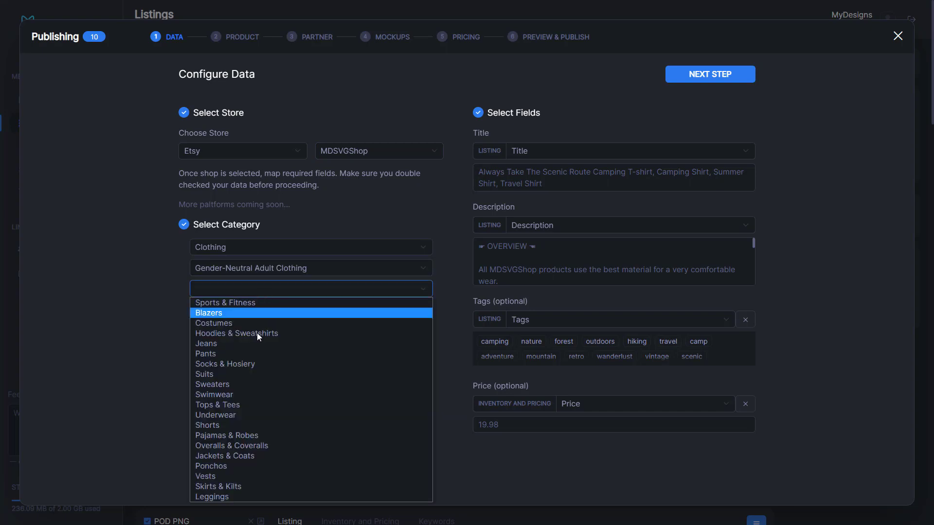
pyautogui.click(235, 405)
pyautogui.click(240, 311)
pyautogui.click(229, 353)
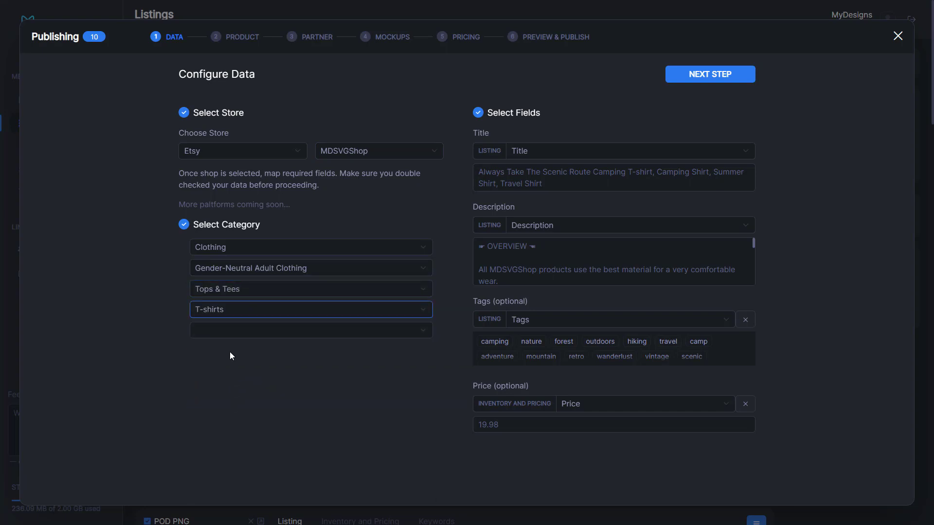
# Check the title field mapping, keep it on Title, and advance to the product selection stage.
pyautogui.click(541, 156)
pyautogui.click(541, 156)
pyautogui.click(541, 155)
pyautogui.click(541, 155)
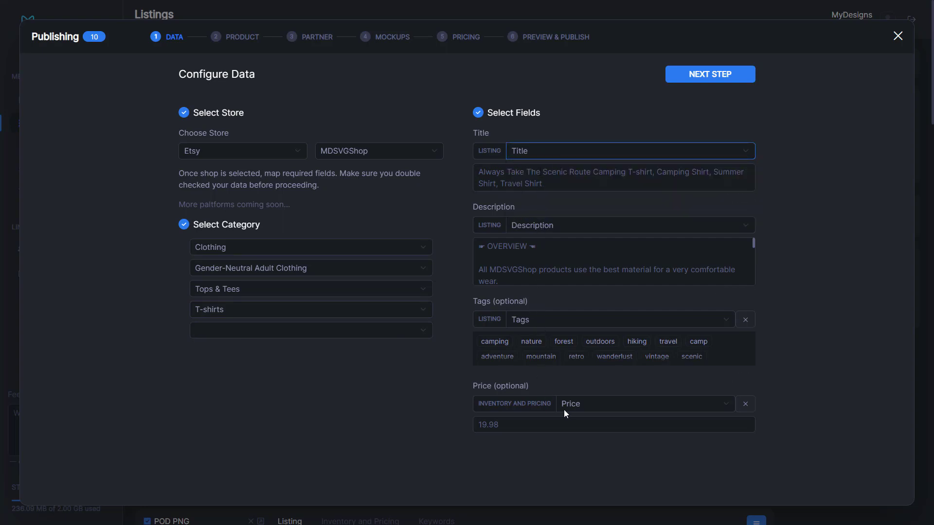
pyautogui.click(695, 78)
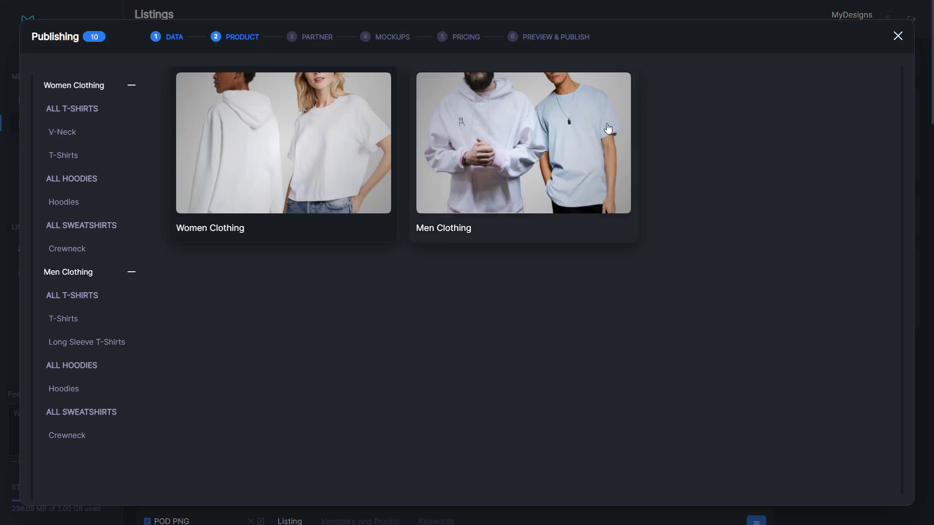
# Browse the women's clothing products, covering crewneck sweatshirts, V-necks and T-shirts.
pyautogui.click(285, 163)
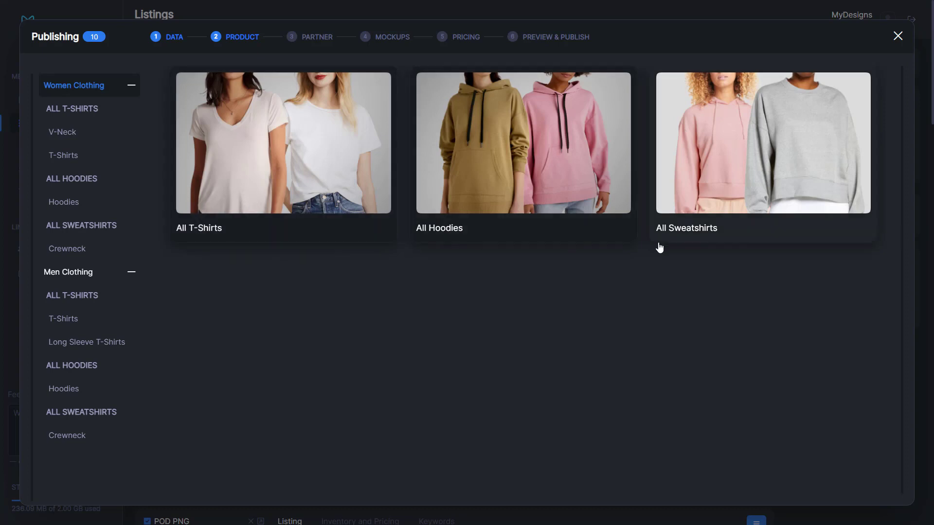
pyautogui.click(728, 190)
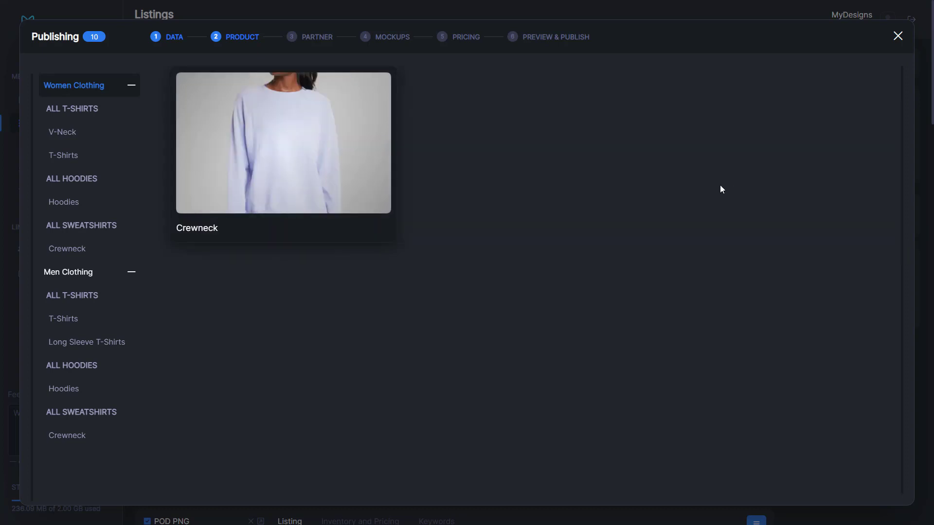
pyautogui.click(226, 176)
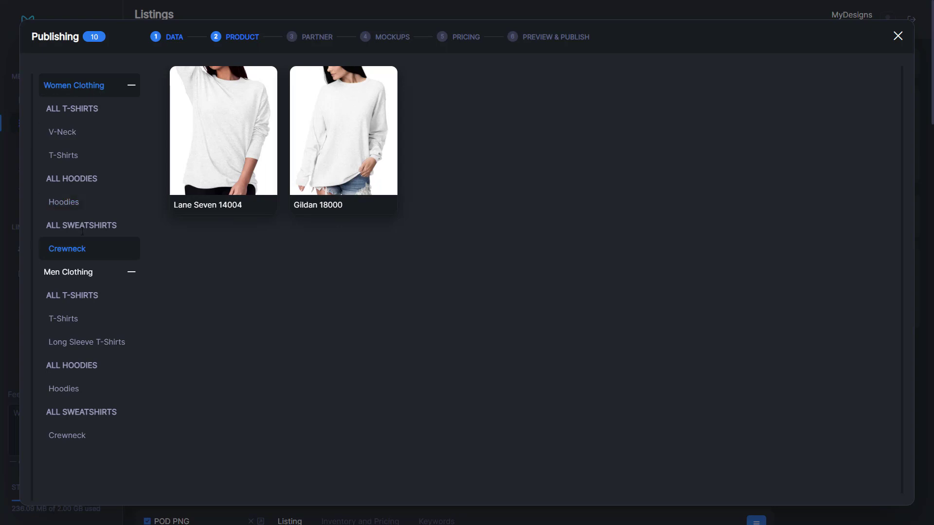
pyautogui.click(76, 140)
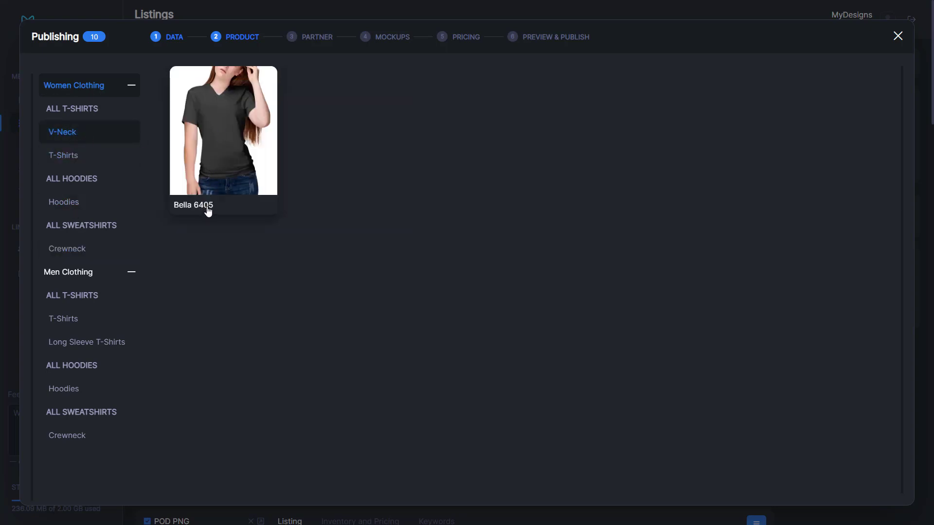
pyautogui.click(88, 158)
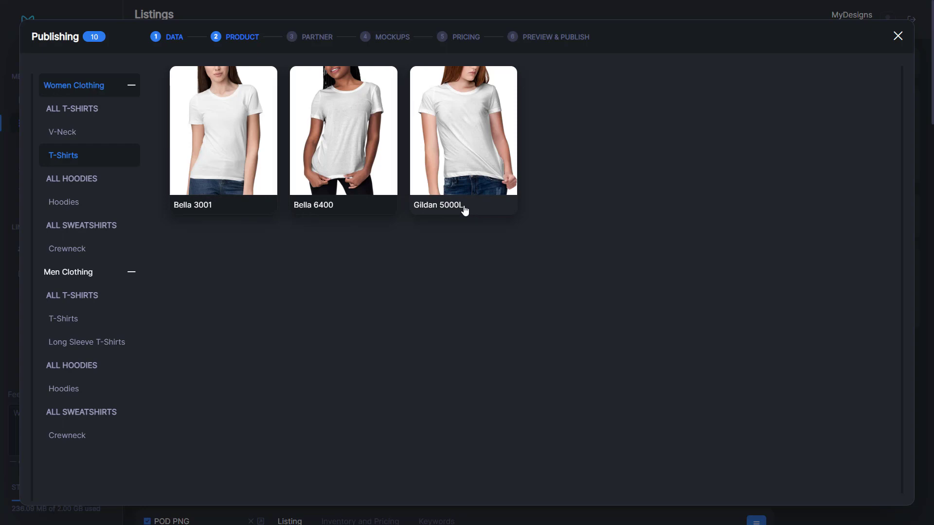
# Browse the men's clothing products, covering T-shirts, hoodies and crewneck sweatshirts.
pyautogui.click(71, 319)
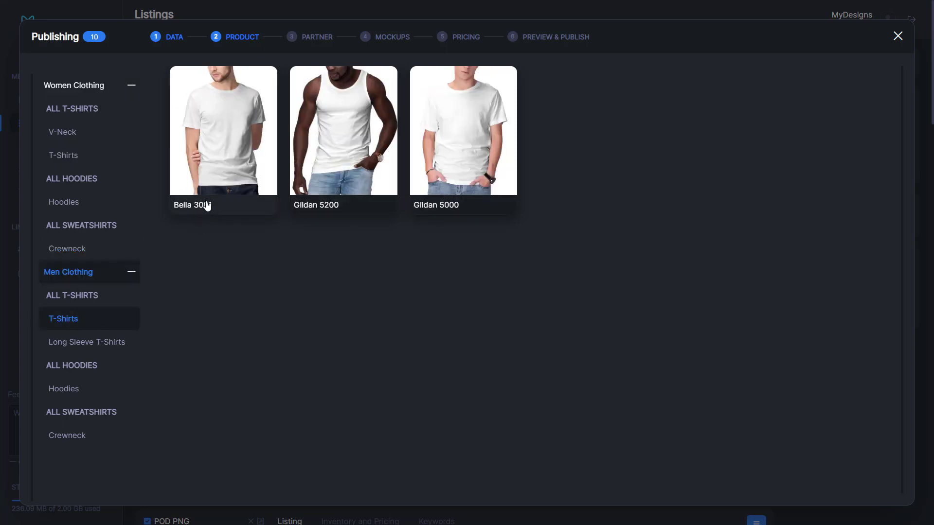
pyautogui.click(122, 344)
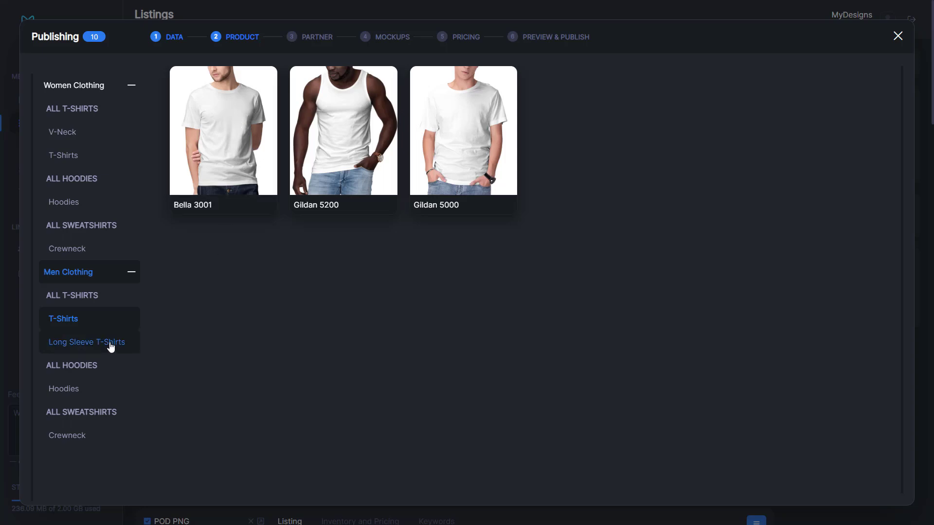
pyautogui.click(68, 319)
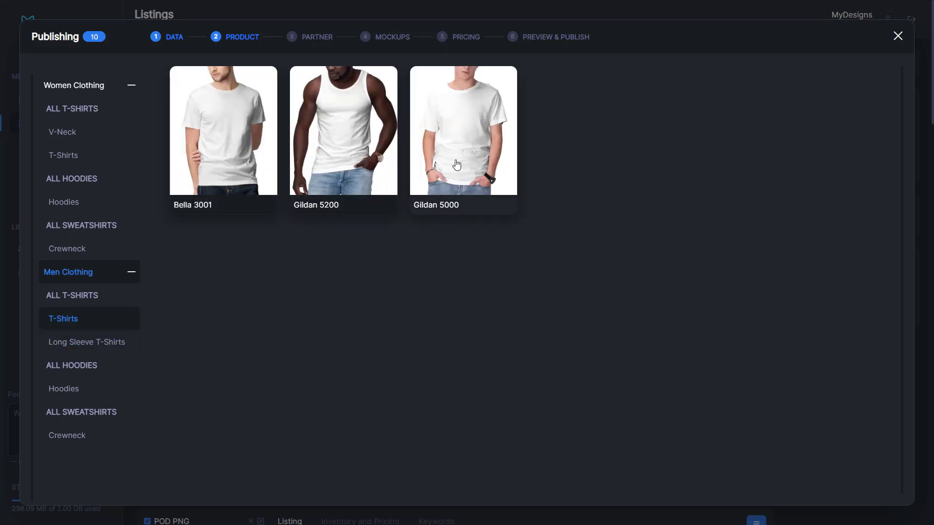
pyautogui.click(102, 393)
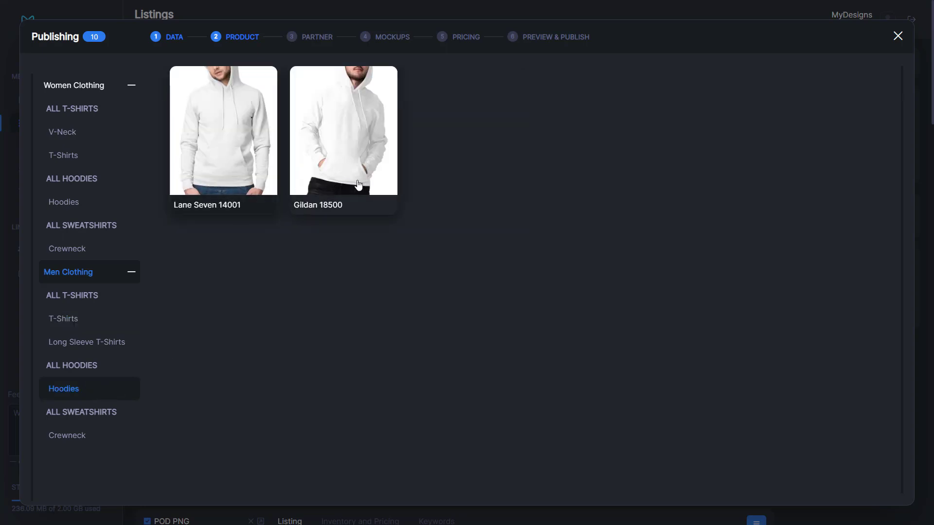
pyautogui.click(82, 434)
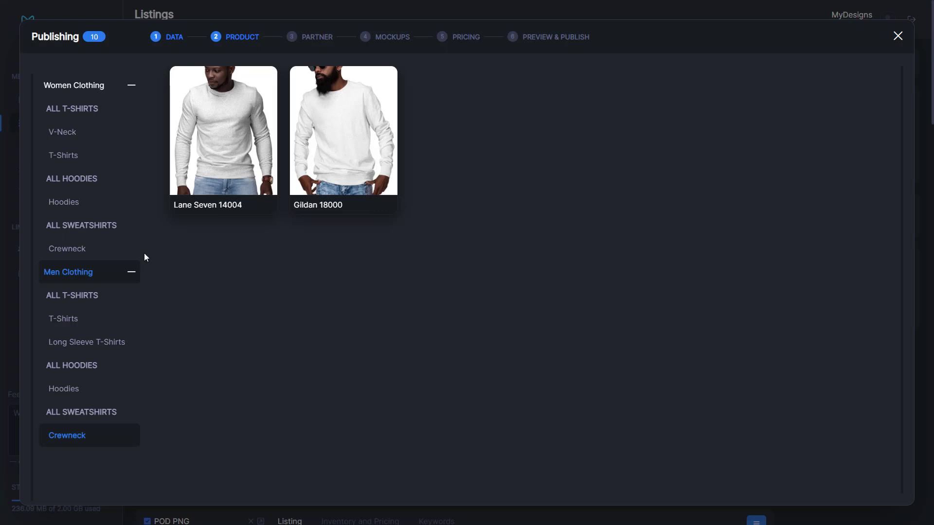
# Compare the details and print partner offers of the women's T-shirts Bella 3001 and Bella 6400.
pyautogui.click(91, 157)
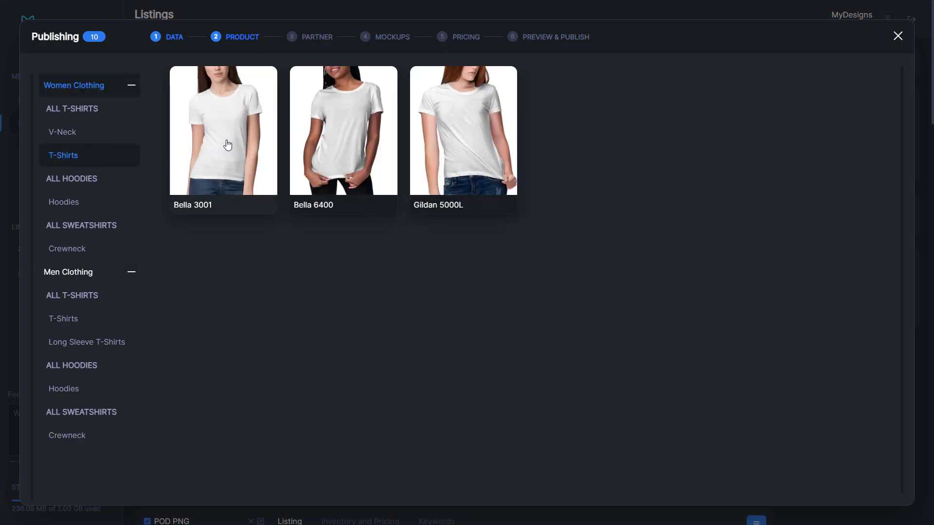
pyautogui.click(227, 146)
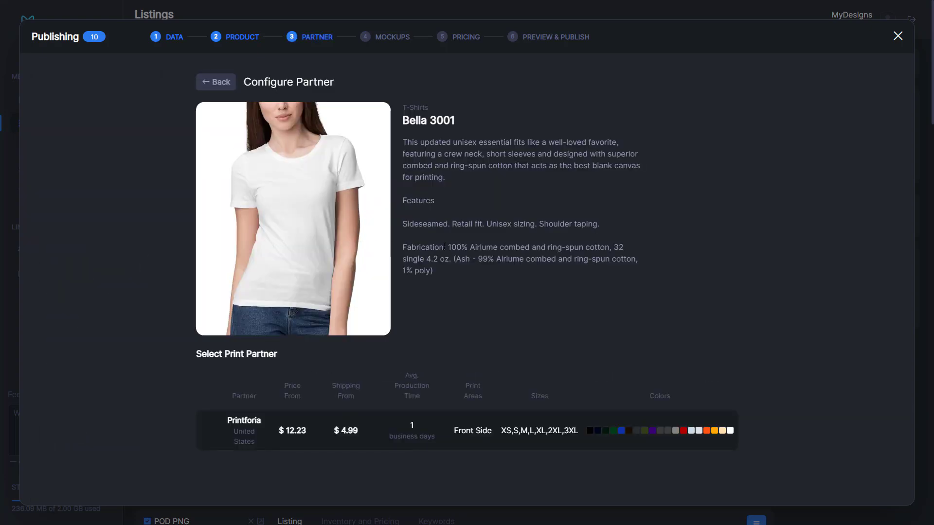
pyautogui.moveTo(401, 143); pyautogui.dragTo(548, 292)
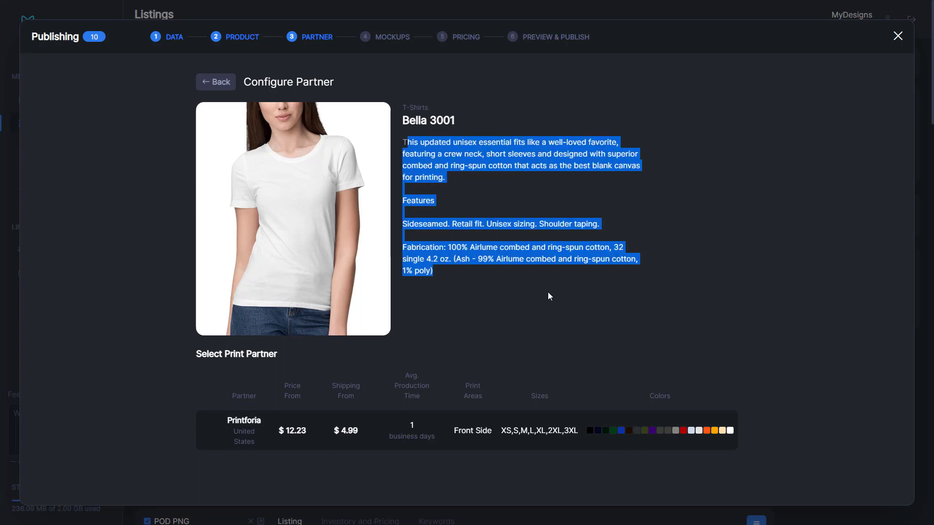
pyautogui.click(548, 290)
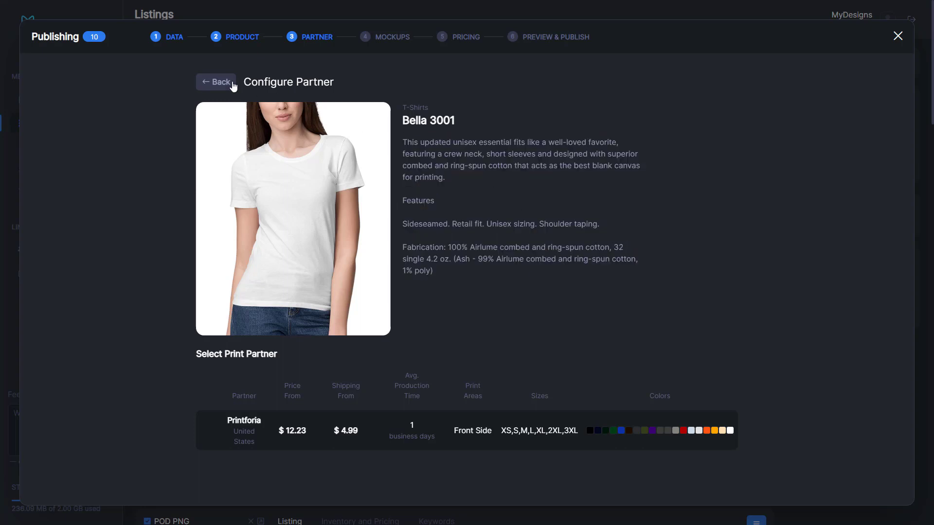
pyautogui.click(217, 83)
pyautogui.click(339, 161)
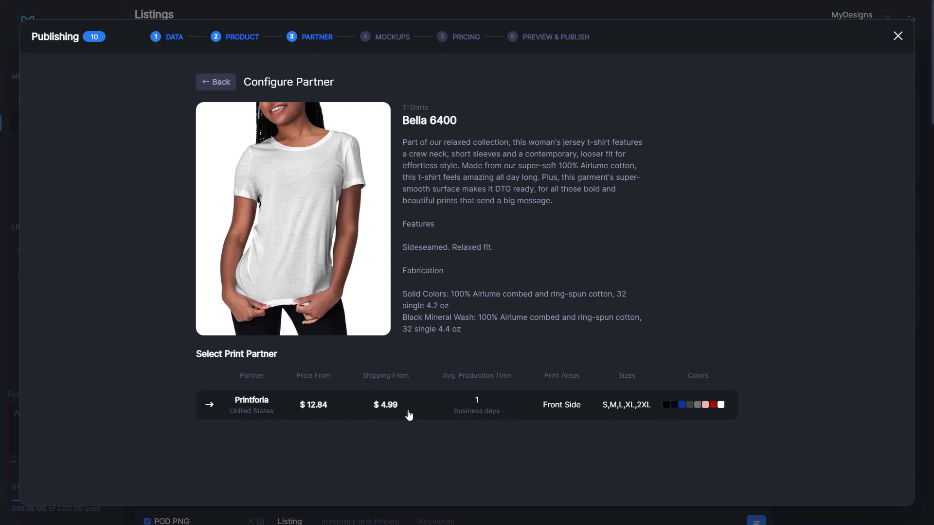
# Return to the product list and choose the Bella 3001 T-shirt with Printforia as print partner.
pyautogui.click(216, 82)
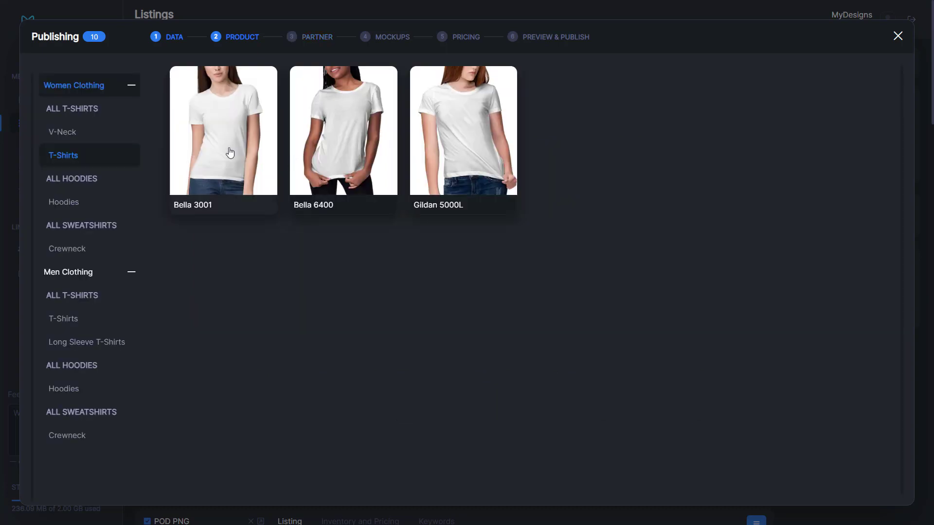
pyautogui.click(230, 153)
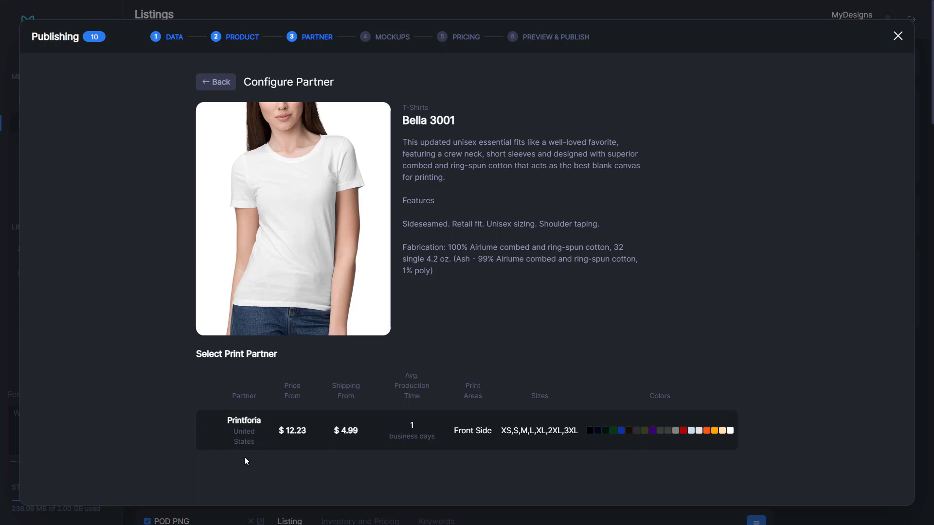
pyautogui.click(247, 440)
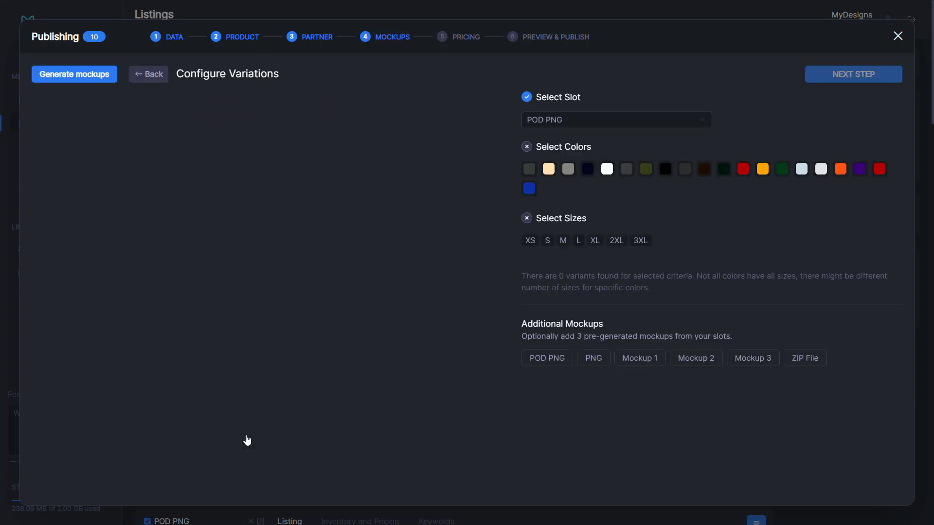
# Select the black, green, red and royal blue shirt colors and make the black shirt the primary mockup.
pyautogui.click(548, 170)
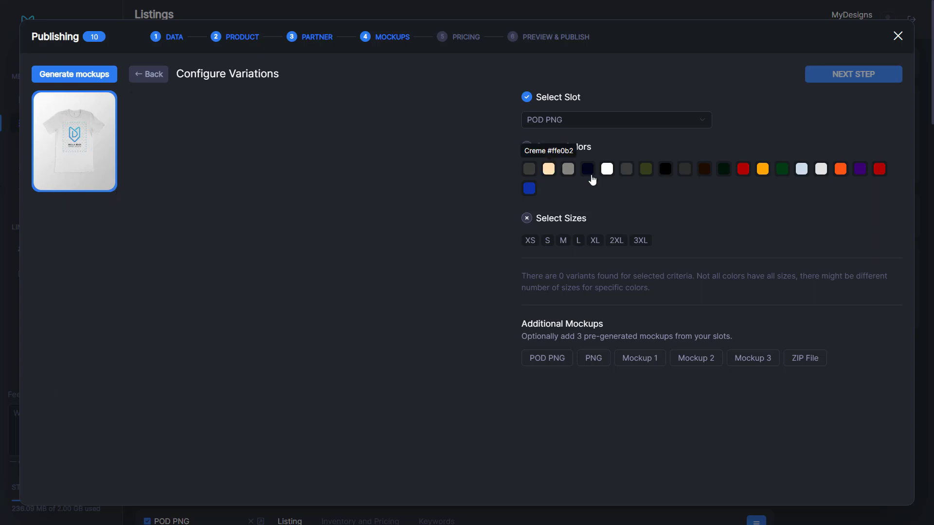
pyautogui.click(665, 169)
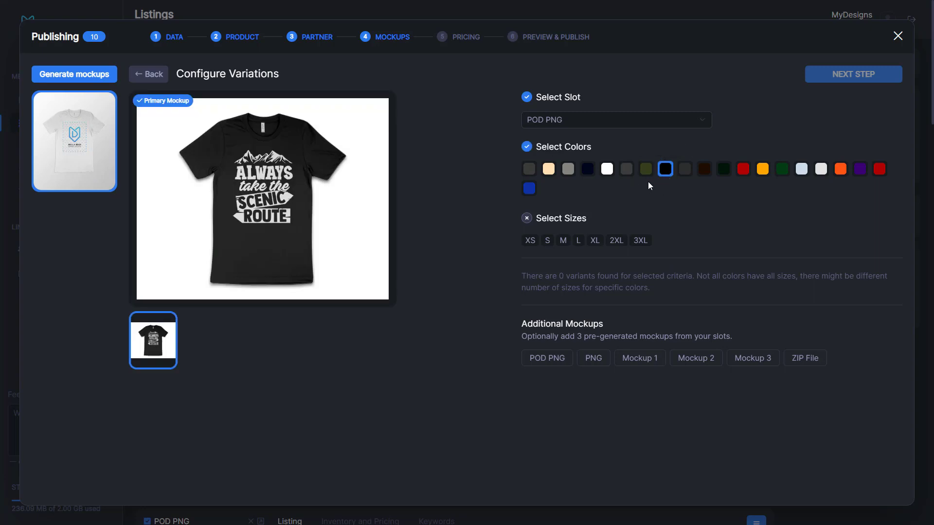
pyautogui.click(782, 171)
pyautogui.click(880, 169)
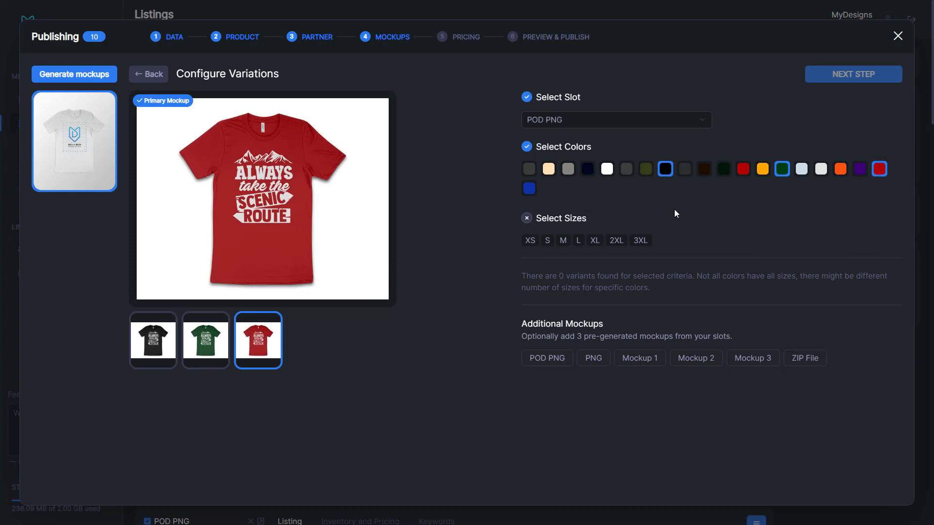
pyautogui.click(529, 188)
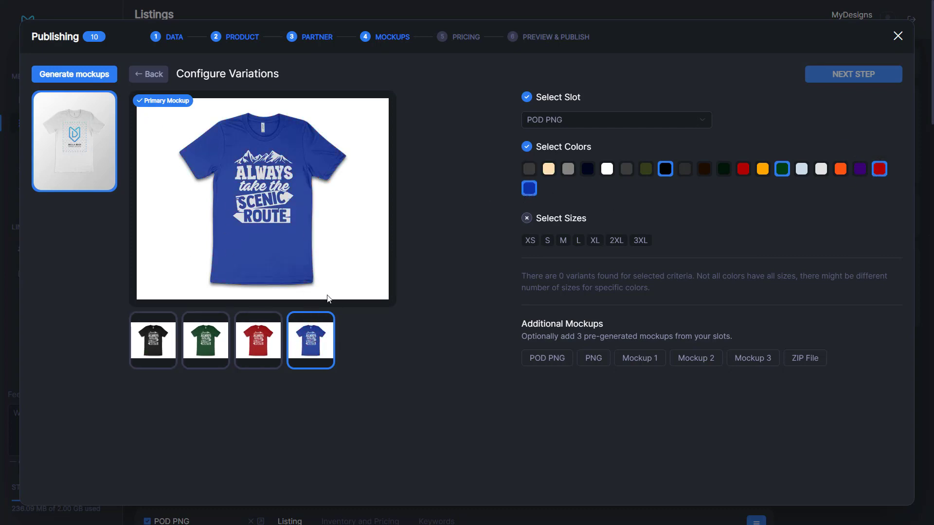
pyautogui.click(146, 347)
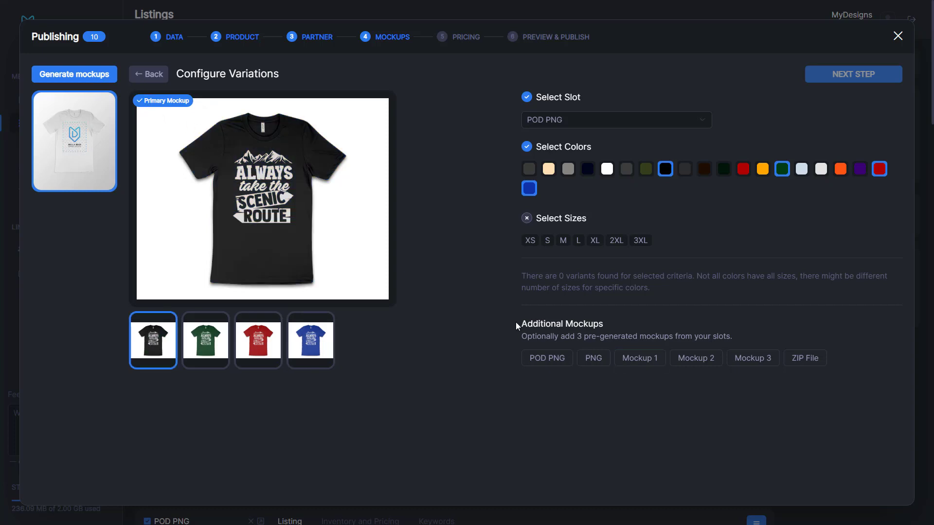
# Try adding Mockup 1 as an additional mockup and deselect it again.
pyautogui.moveTo(517, 323); pyautogui.dragTo(743, 345)
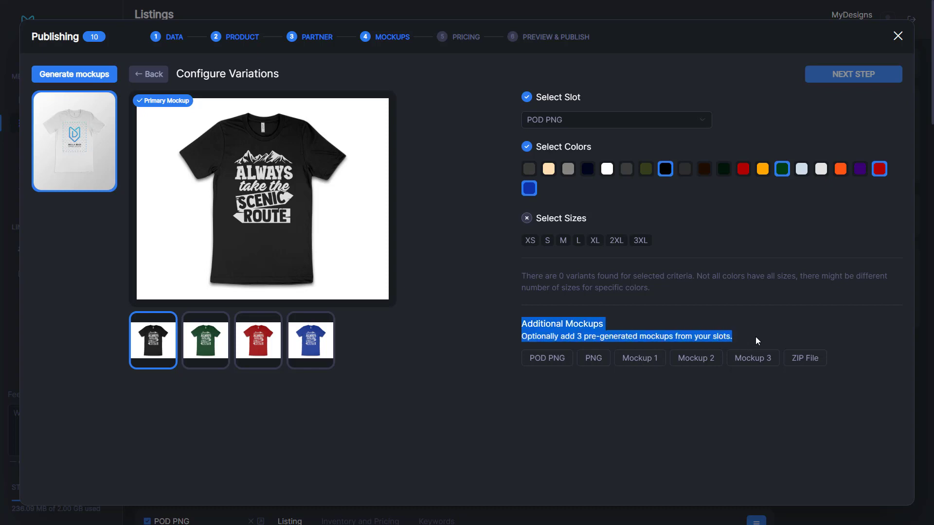
pyautogui.click(754, 340)
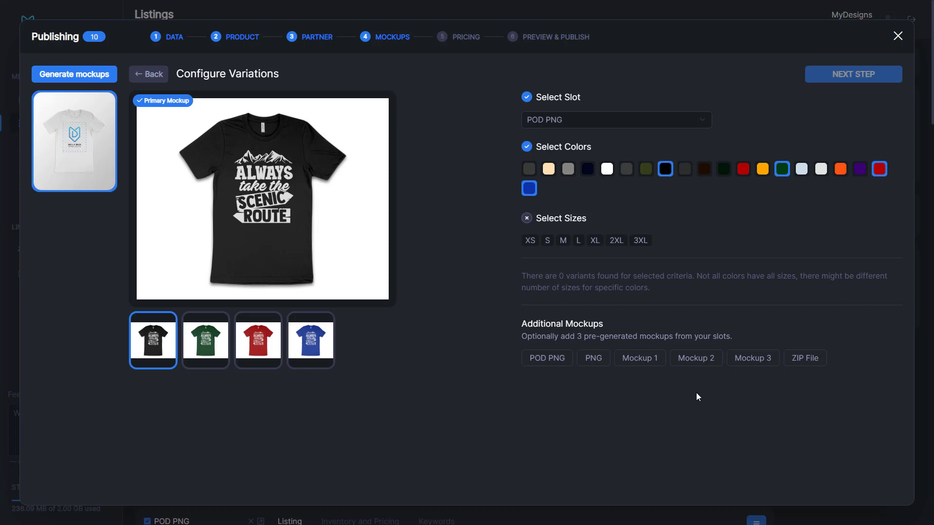
pyautogui.click(654, 365)
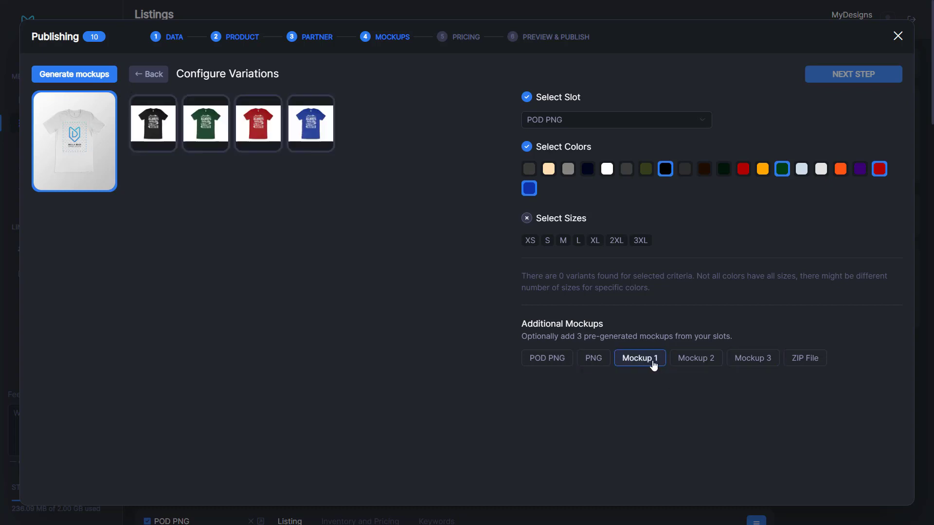
pyautogui.click(641, 364)
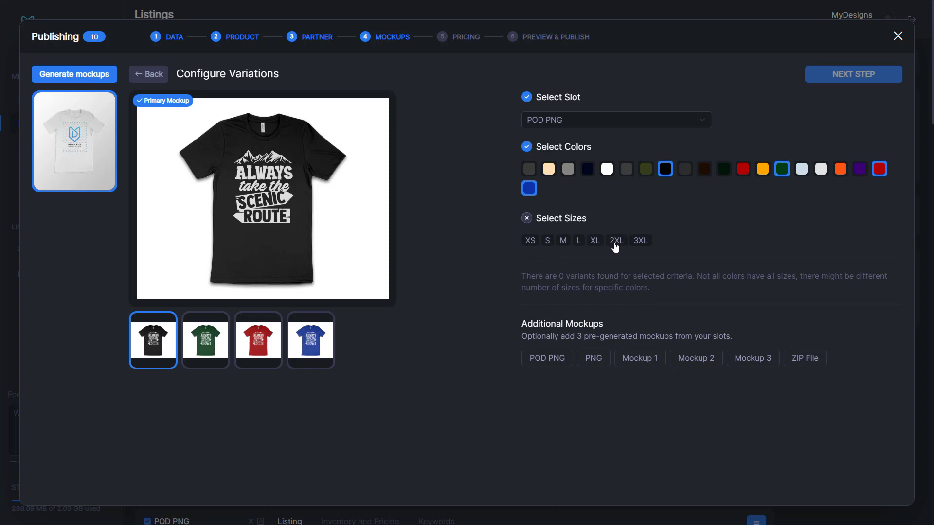
# Select sizes S, M, L, XL and 2XL for the shirt and advance to the pricing stage.
pyautogui.click(547, 241)
pyautogui.click(566, 242)
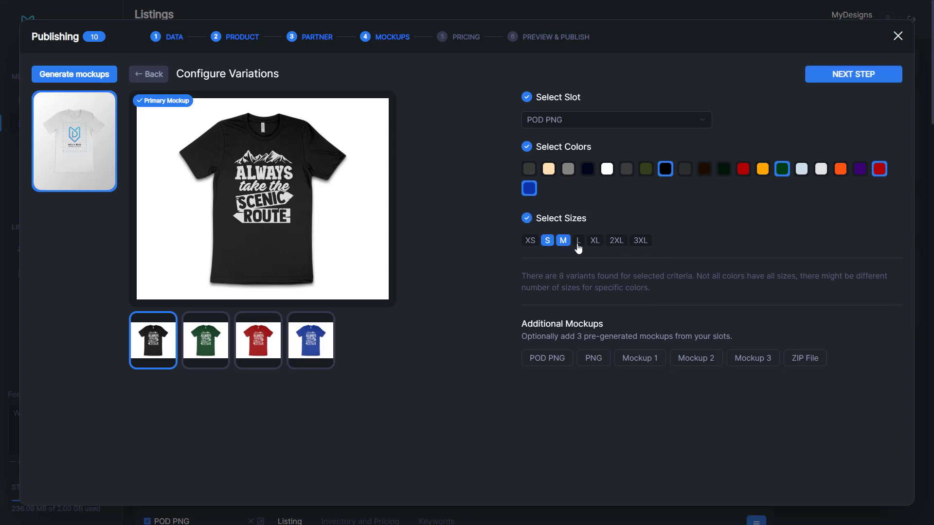
pyautogui.click(578, 244)
pyautogui.click(595, 245)
pyautogui.click(615, 243)
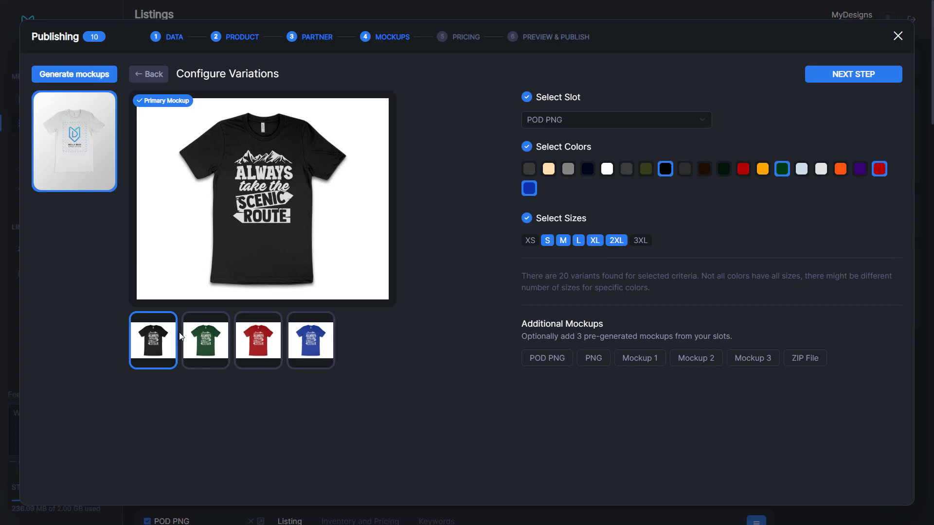
pyautogui.click(869, 79)
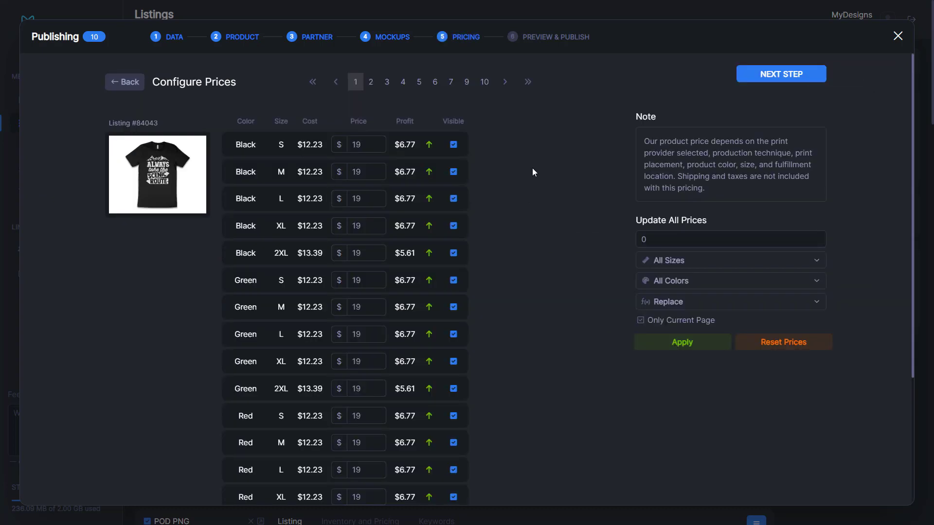
# Review the variant prices of the first three listings and return to the first one.
pyautogui.scroll(-4, 535, 180)
pyautogui.scroll(4, 535, 214)
pyautogui.click(370, 83)
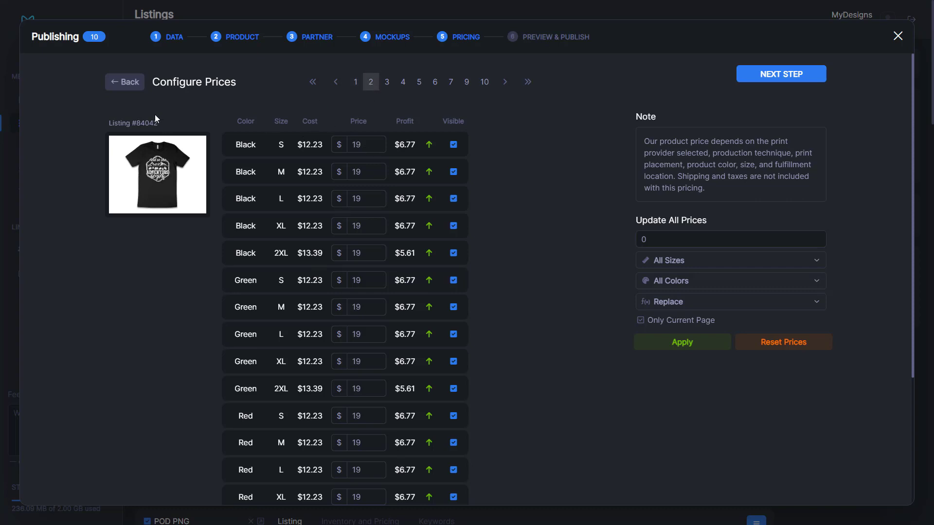
pyautogui.click(387, 82)
pyautogui.click(355, 83)
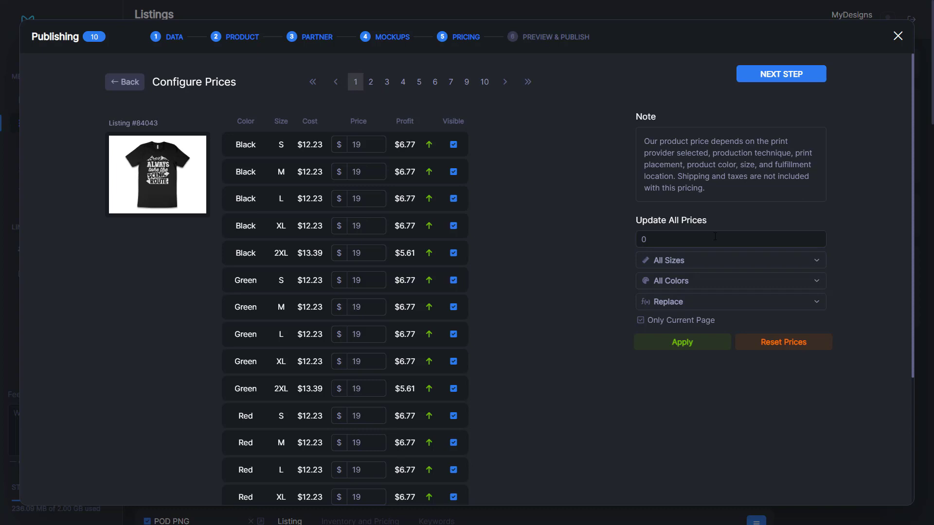
# Replace the prices of all sizes and all colors with 29.99 through the bulk price update.
pyautogui.click(715, 237)
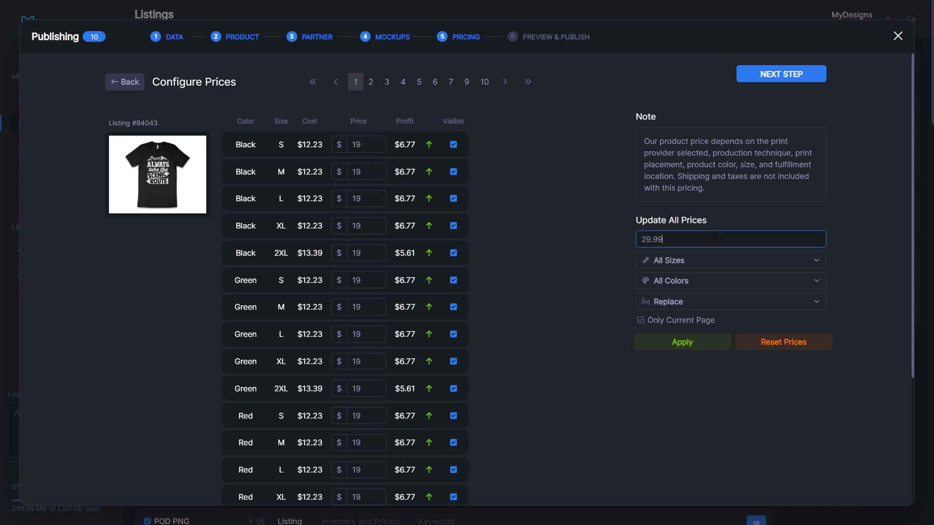
pyautogui.click(637, 262)
pyautogui.click(668, 281)
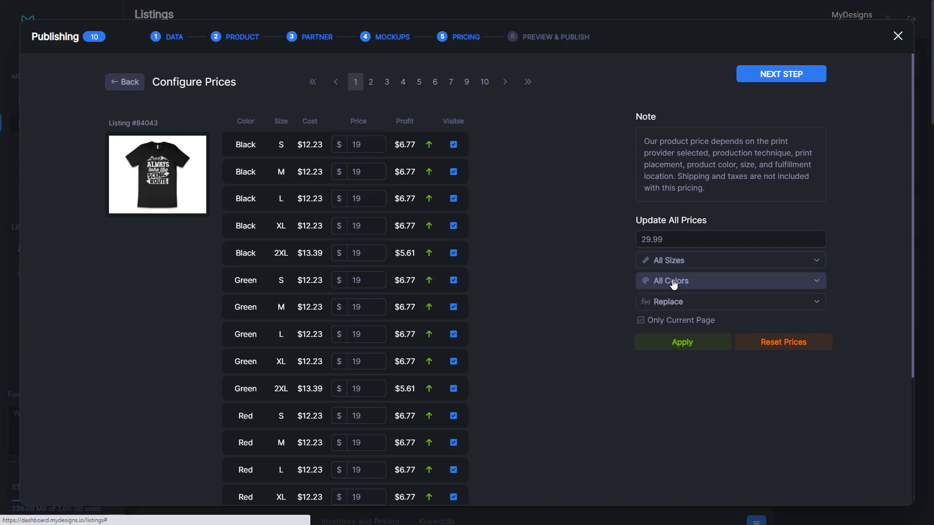
pyautogui.click(671, 284)
pyautogui.click(671, 310)
pyautogui.click(679, 342)
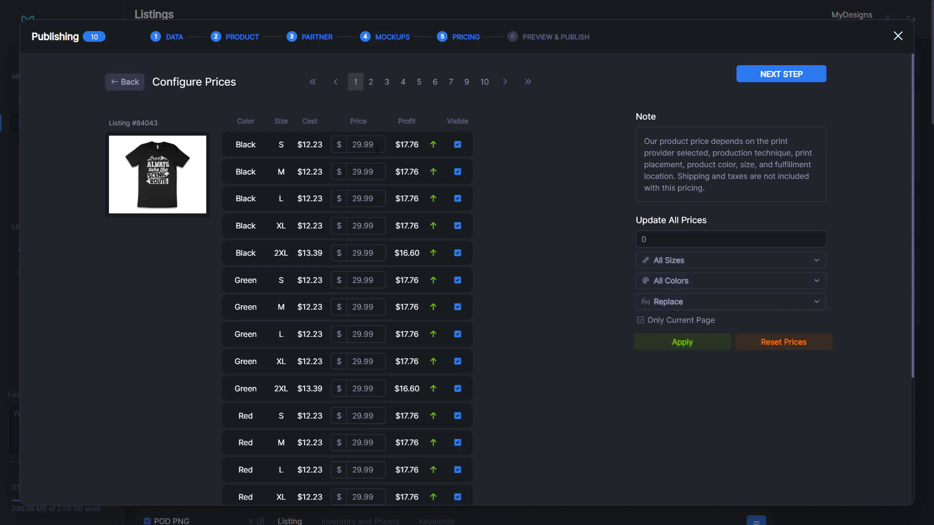
# Check the updated variant prices on the first and tenth listings, ending on the first one.
pyautogui.moveTo(376, 144); pyautogui.dragTo(325, 148)
pyautogui.scroll(-3, 385, 217)
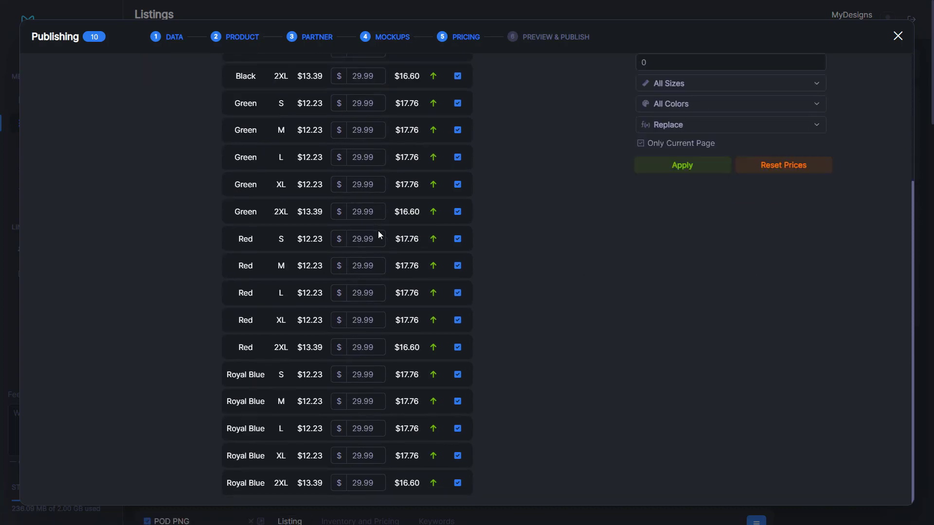
pyautogui.scroll(3, 384, 233)
pyautogui.click(485, 82)
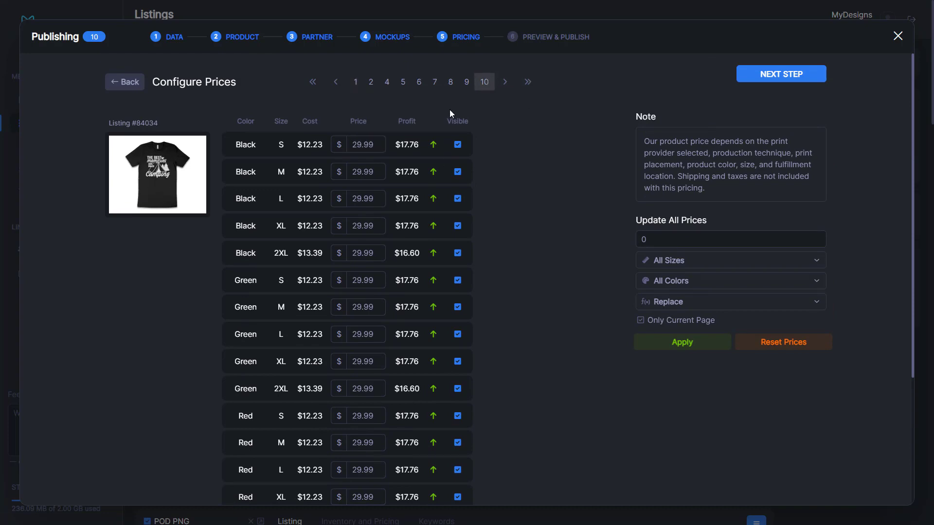
pyautogui.scroll(-3, 370, 292)
pyautogui.scroll(5, 366, 368)
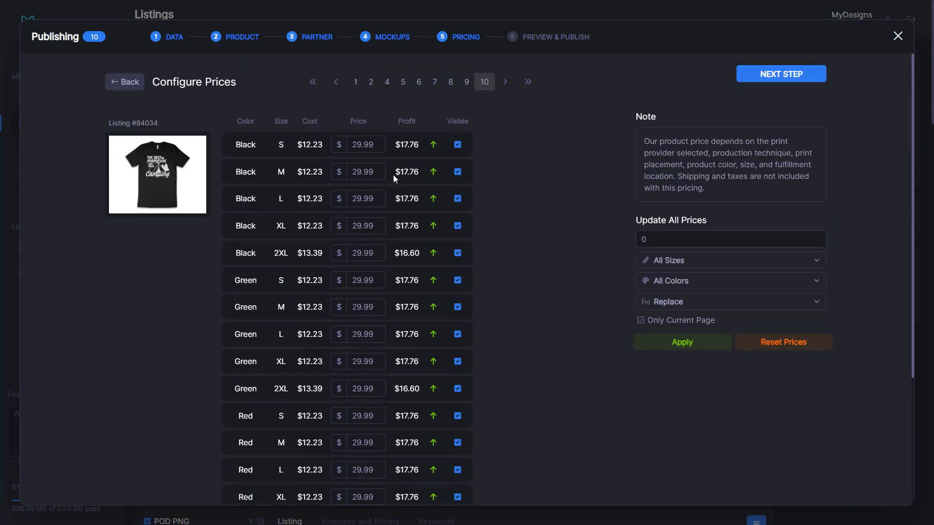
pyautogui.click(355, 82)
# Replace the price of only the size S black variant with 24.99 in bulk and check the tenth listing.
pyautogui.click(715, 238)
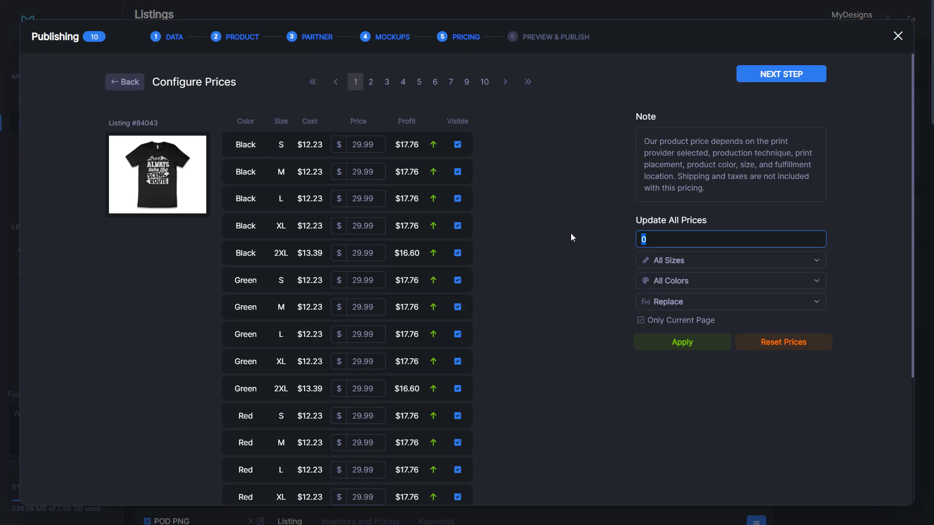
pyautogui.write('24.99')
pyautogui.click(682, 261)
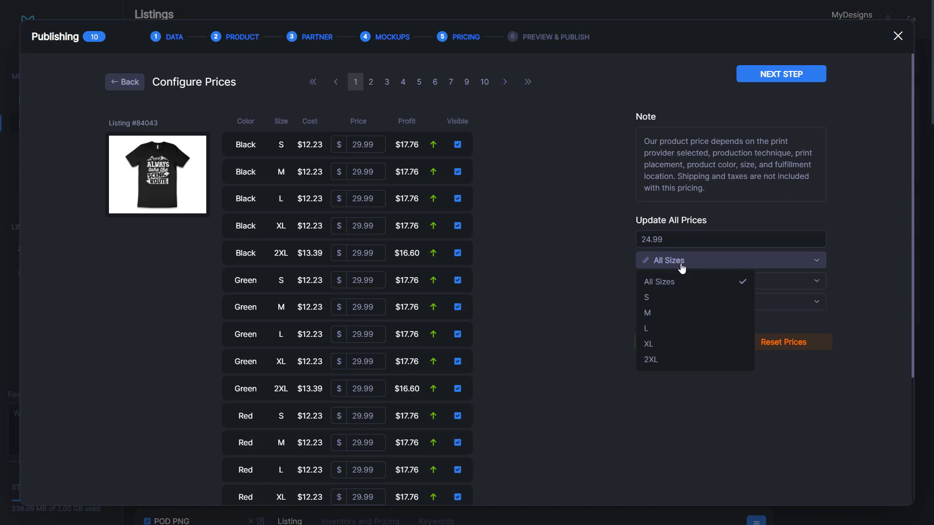
pyautogui.click(657, 298)
pyautogui.click(680, 286)
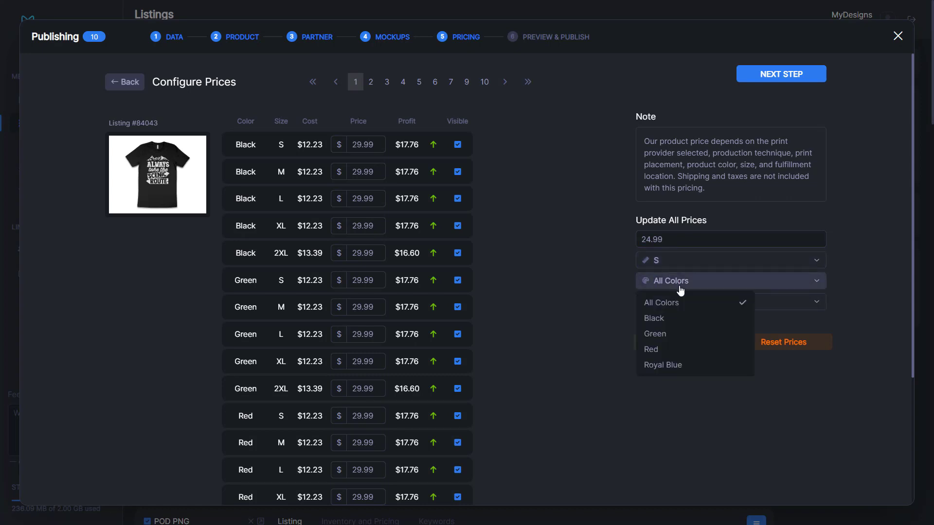
pyautogui.click(655, 318)
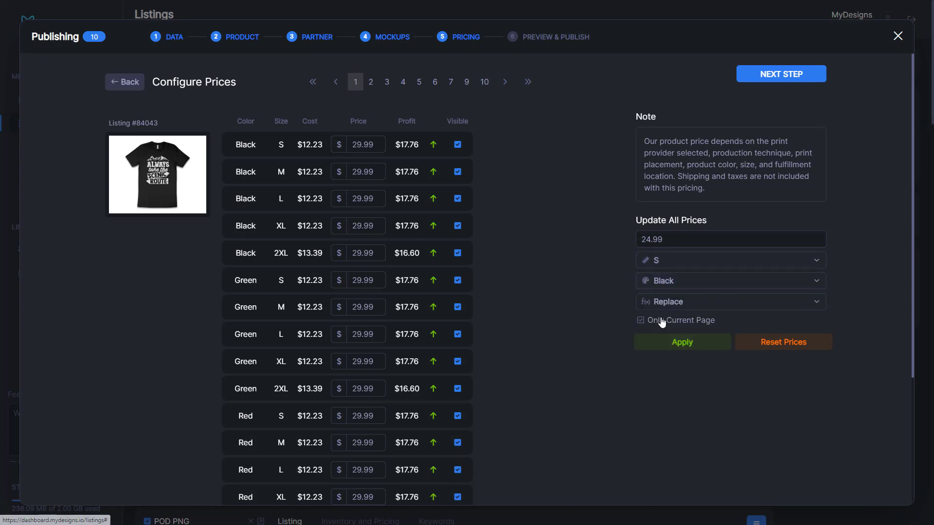
pyautogui.click(670, 347)
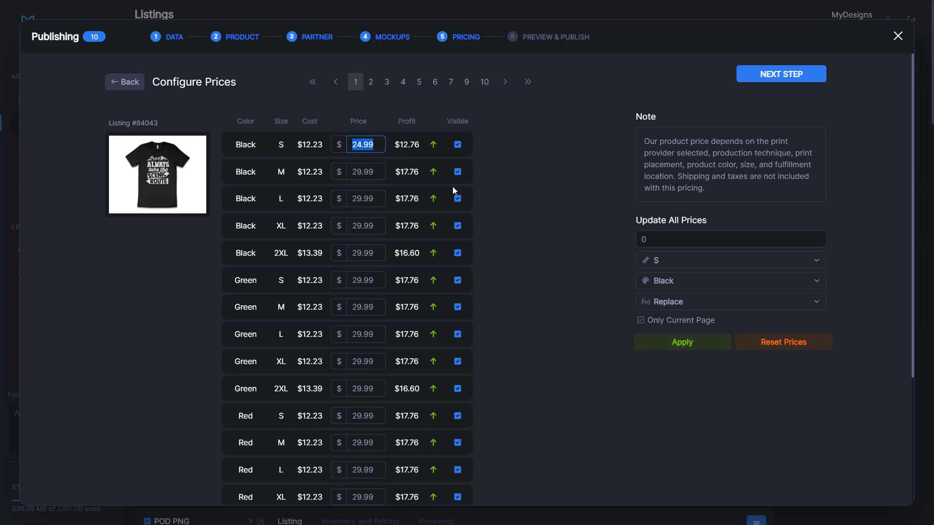
pyautogui.click(485, 82)
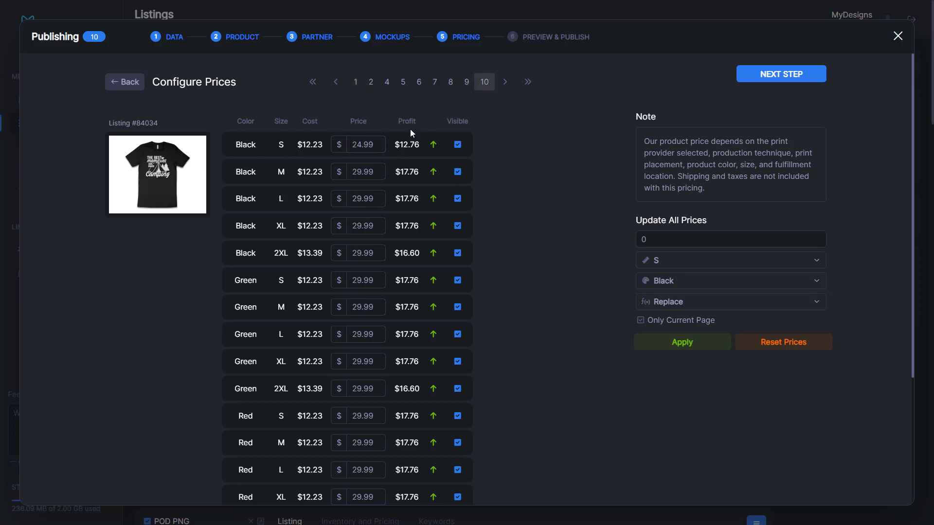
pyautogui.click(355, 81)
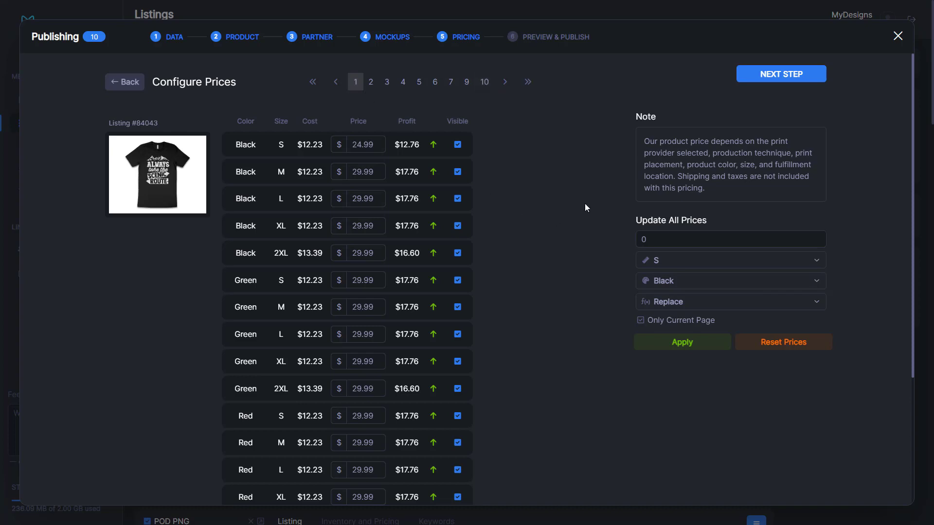
# Proceed to the publishing preview, review the titles, descriptions, tags and prices of all ten listings, and publish them.
pyautogui.click(777, 74)
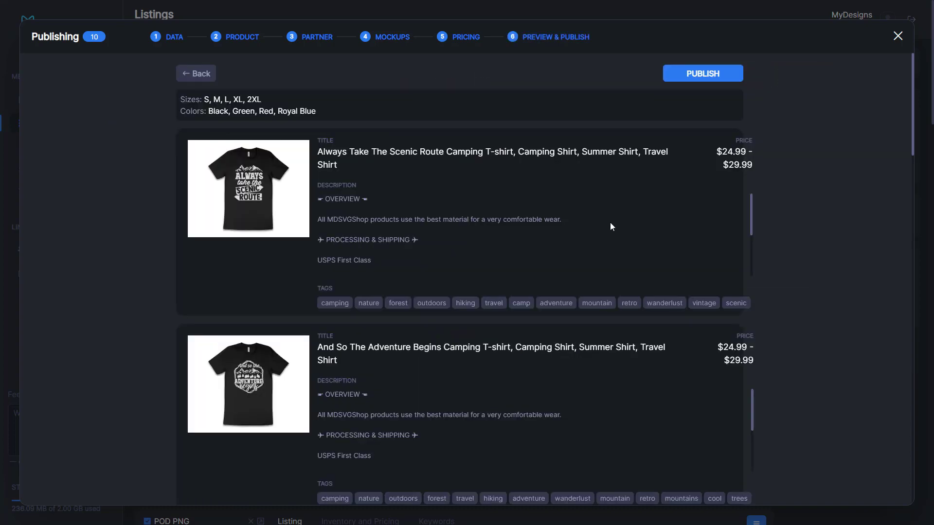
pyautogui.scroll(-10, 620, 194)
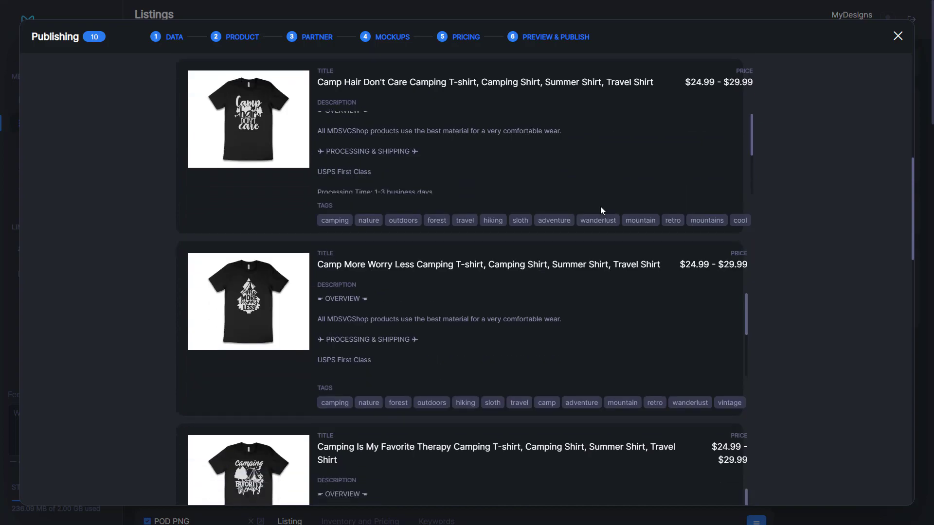
pyautogui.scroll(-18, 579, 317)
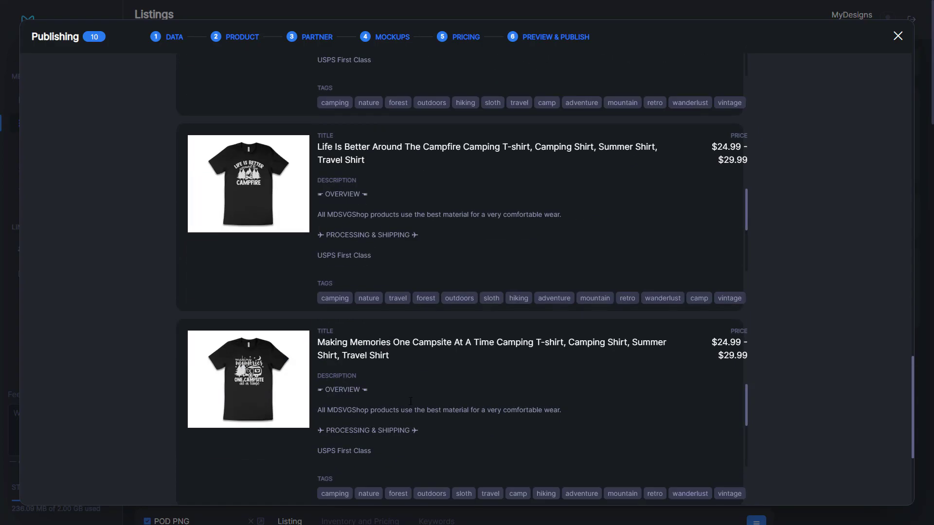
pyautogui.scroll(-4, 142, 332)
pyautogui.scroll(17, 159, 349)
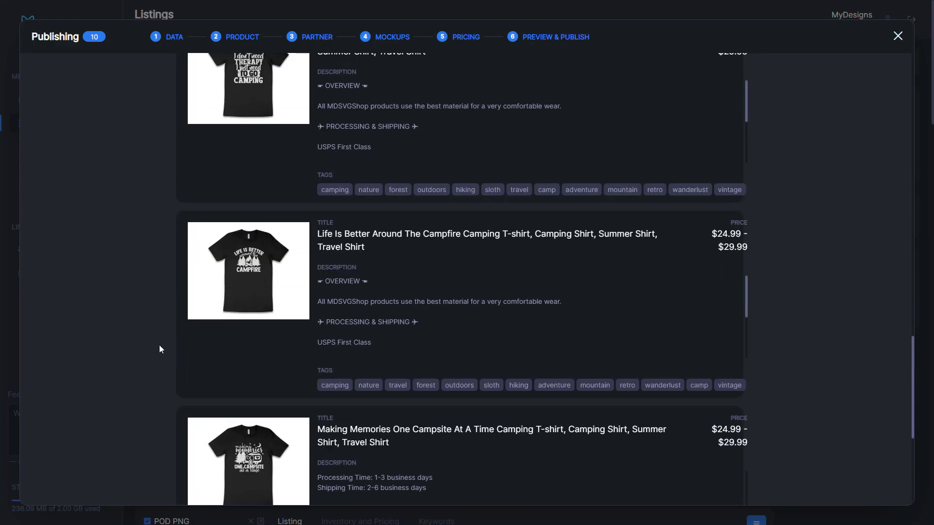
pyautogui.scroll(15, 161, 354)
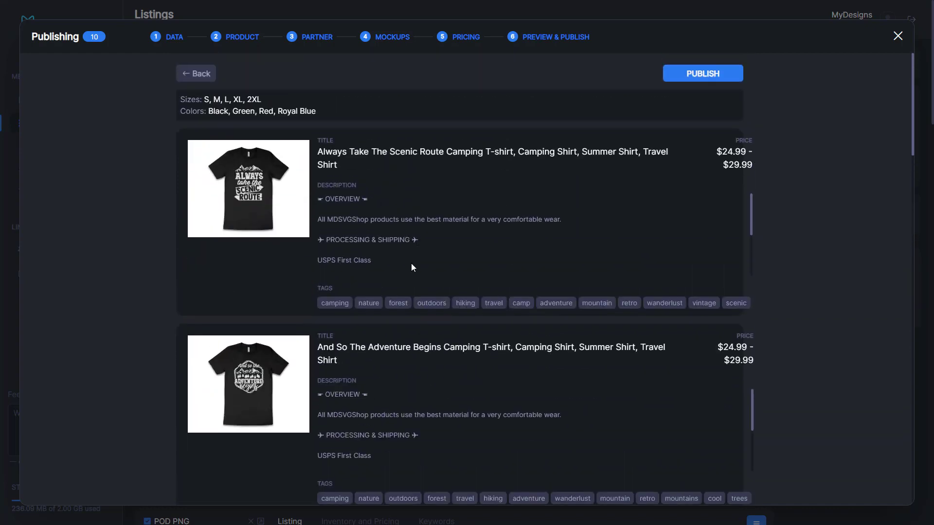
pyautogui.click(709, 77)
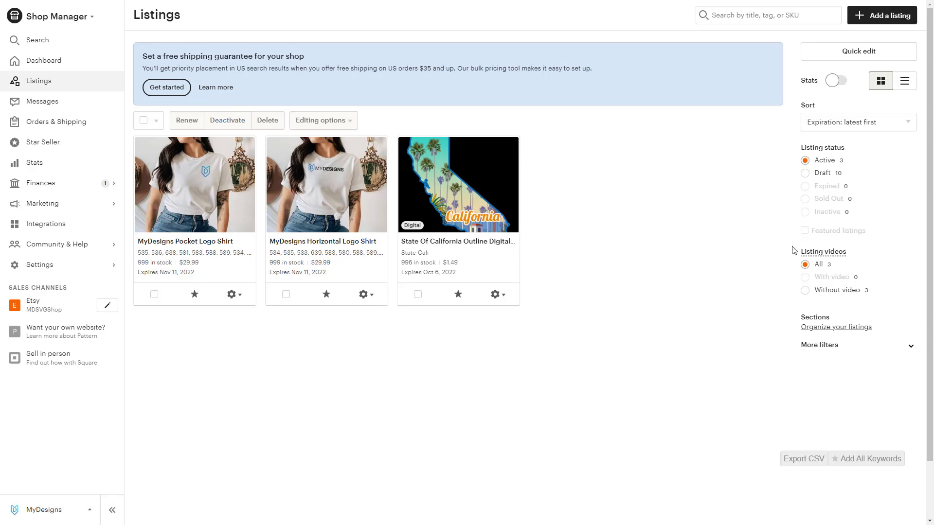
# In the Etsy Shop Manager drafts, make the black shirt the primary photo of And So The Adventure Begins and save it as draft.
pyautogui.click(839, 174)
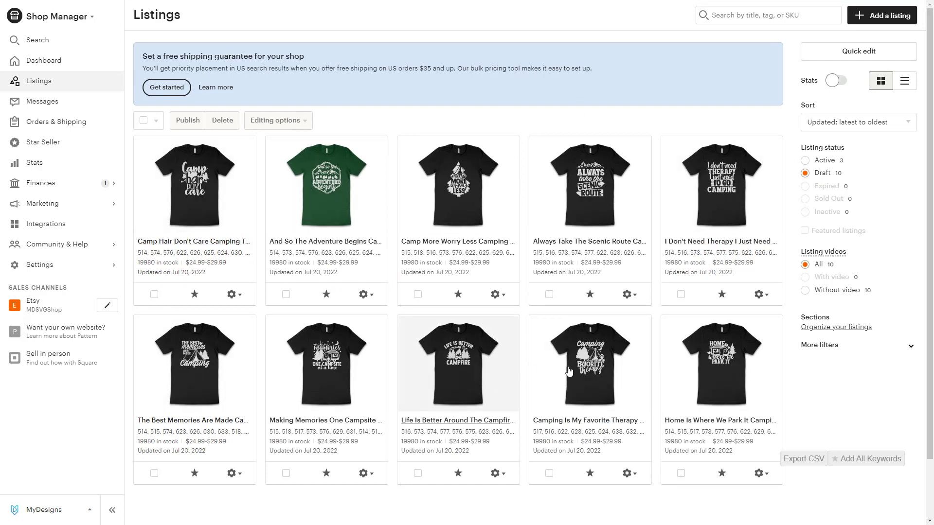
pyautogui.click(329, 176)
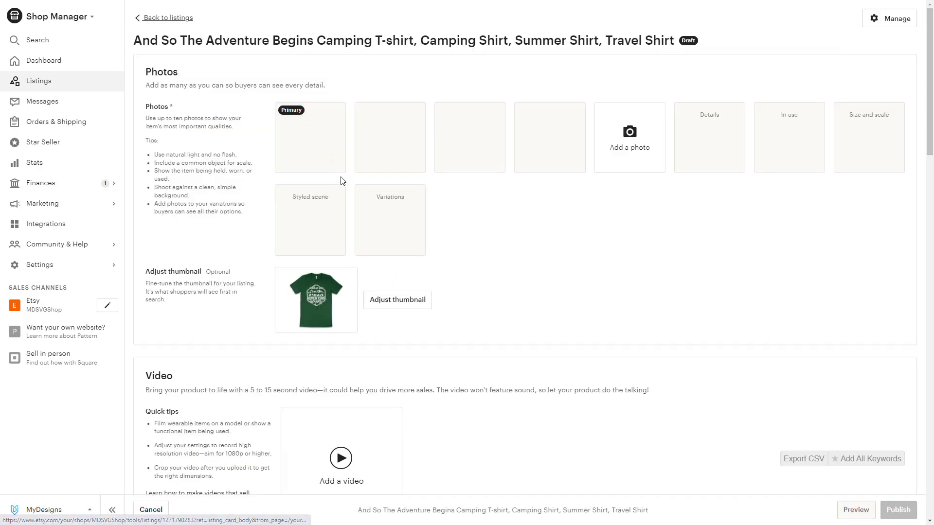
pyautogui.moveTo(403, 134); pyautogui.dragTo(314, 137)
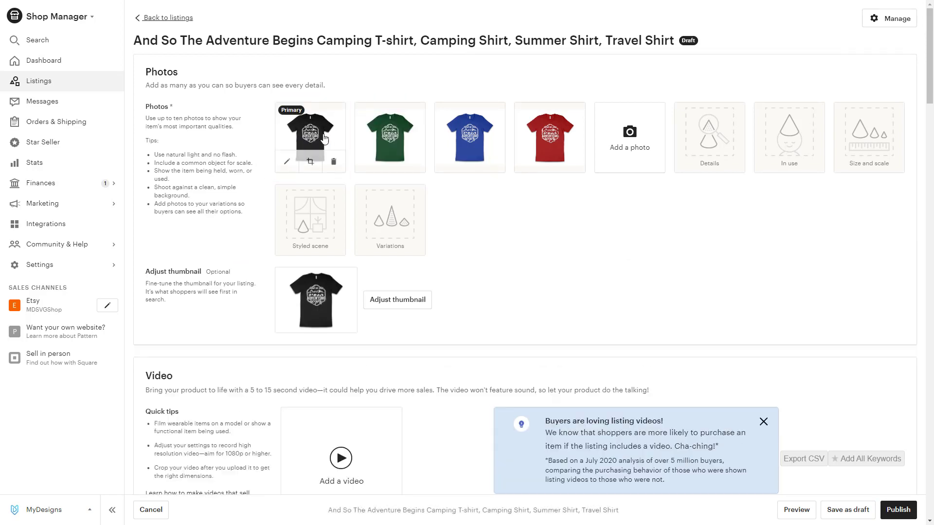
pyautogui.click(831, 510)
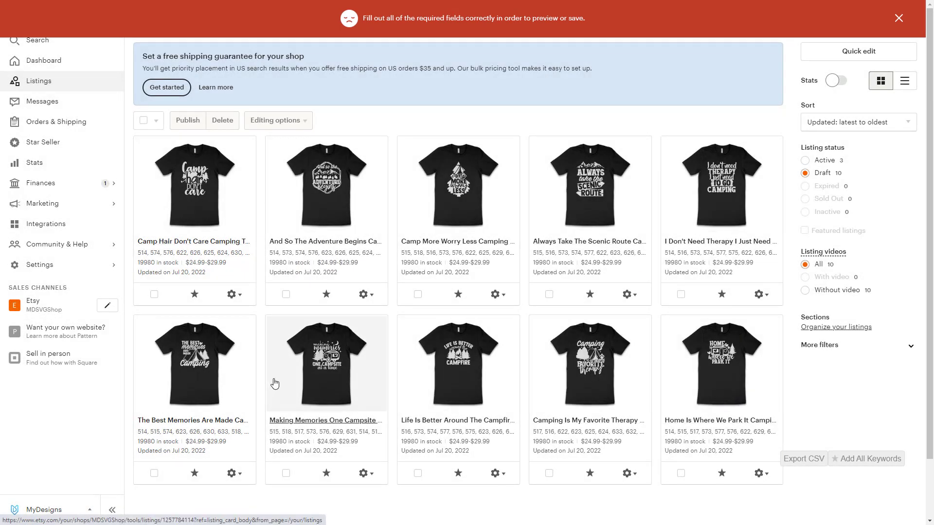
# Select all ten Etsy drafts, check the total fee for publishing them, and cancel the publishing.
pyautogui.click(156, 121)
pyautogui.click(146, 146)
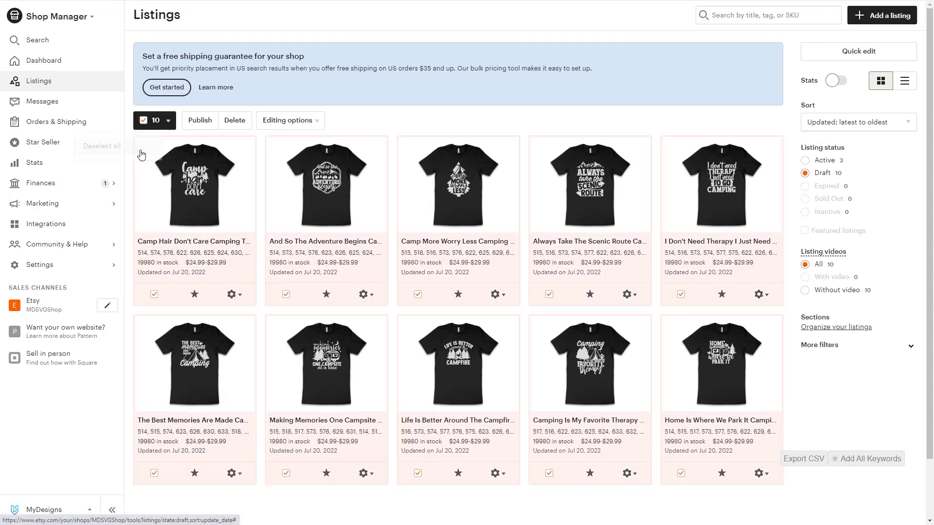
pyautogui.click(200, 120)
pyautogui.doubleClick(527, 291)
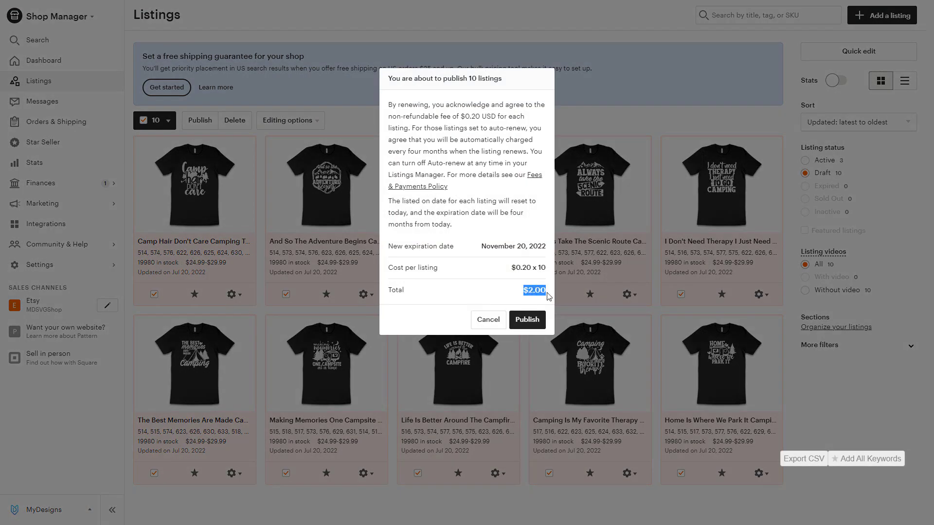
pyautogui.click(528, 292)
pyautogui.click(482, 322)
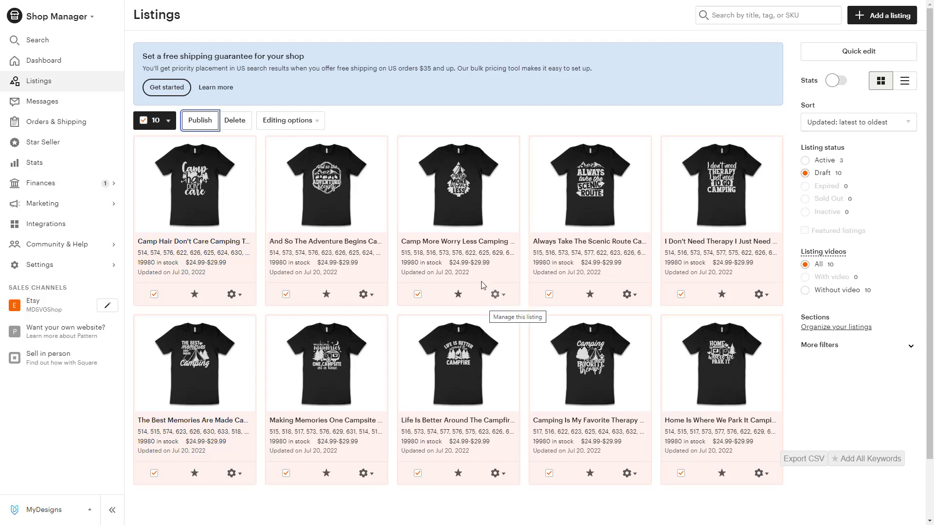
# Open the Camp Hair Don't Care draft and examine its blue, red, green and black shirt photos enlarged.
pyautogui.click(244, 190)
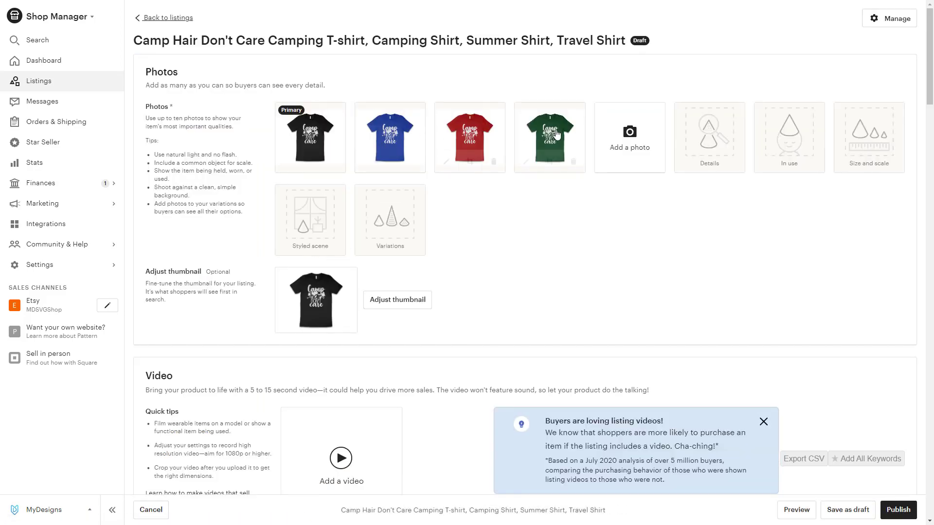
pyautogui.click(386, 141)
pyautogui.click(596, 208)
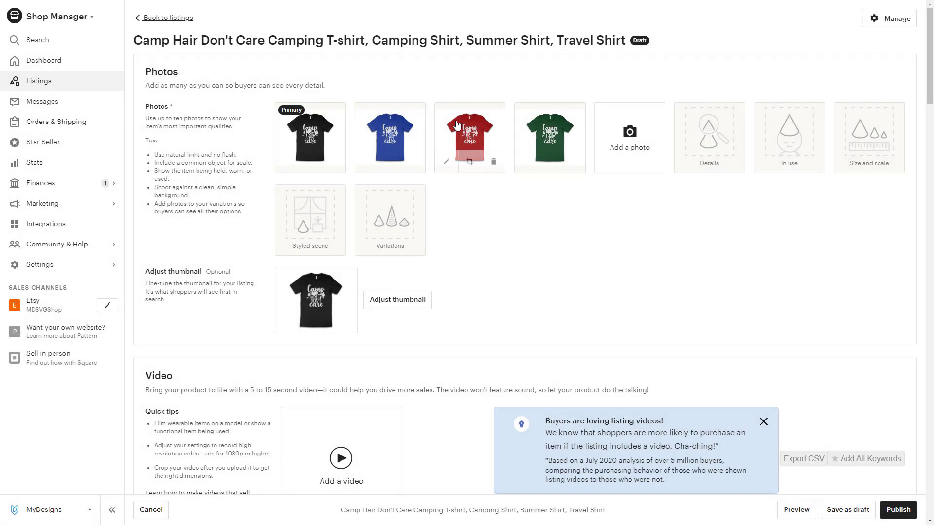
pyautogui.click(469, 141)
pyautogui.click(663, 254)
pyautogui.click(546, 141)
pyautogui.click(683, 257)
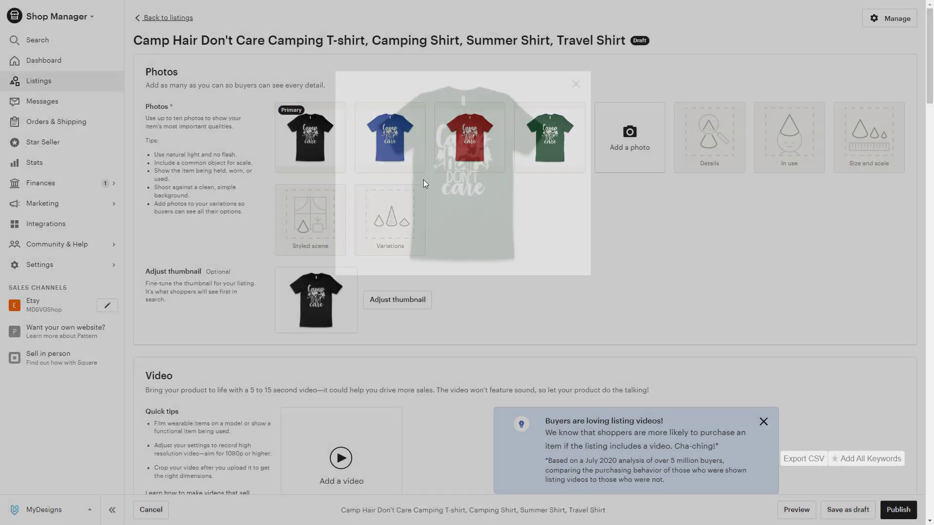
pyautogui.click(310, 156)
pyautogui.click(713, 265)
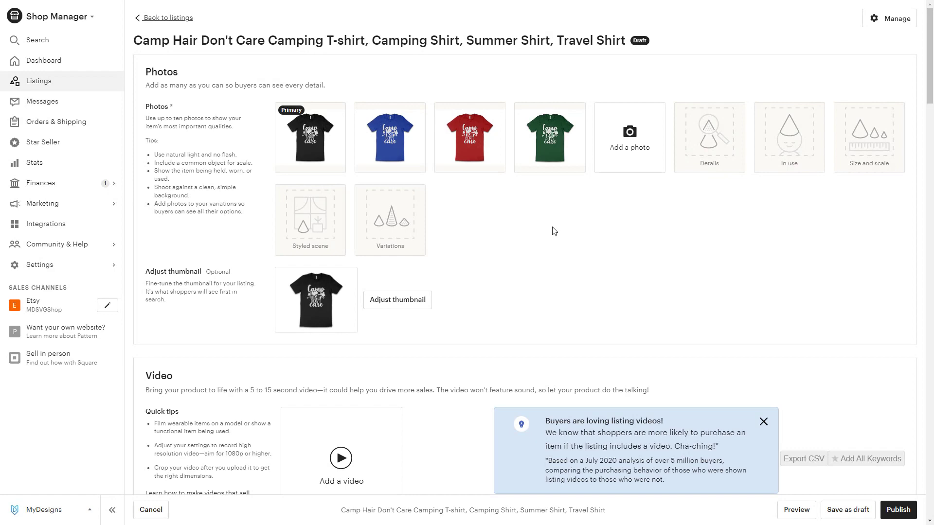
# Review the Camp Hair Don't Care draft's title, category, description and tags down to its variations.
pyautogui.scroll(-5, 571, 238)
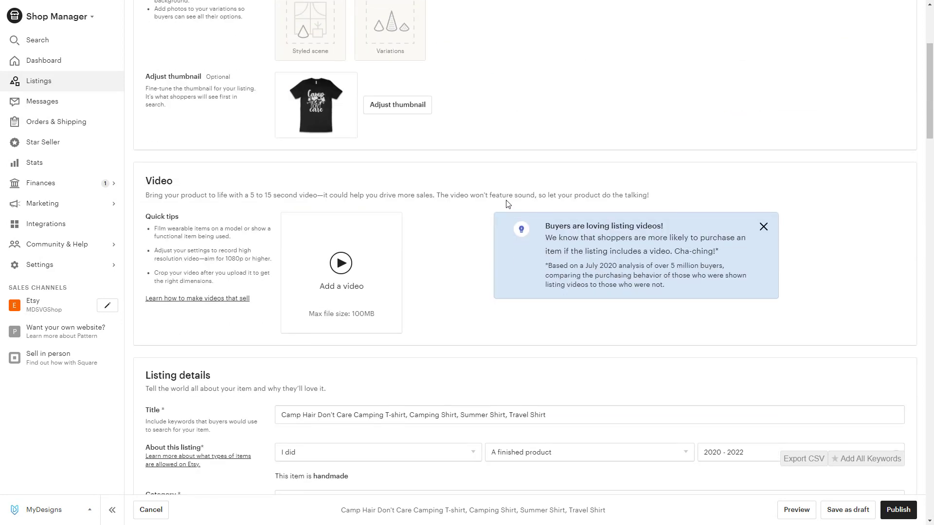
pyautogui.click(514, 318)
pyautogui.hotkey('ctrl', 'a')
pyautogui.click(475, 284)
pyautogui.scroll(-5, 475, 283)
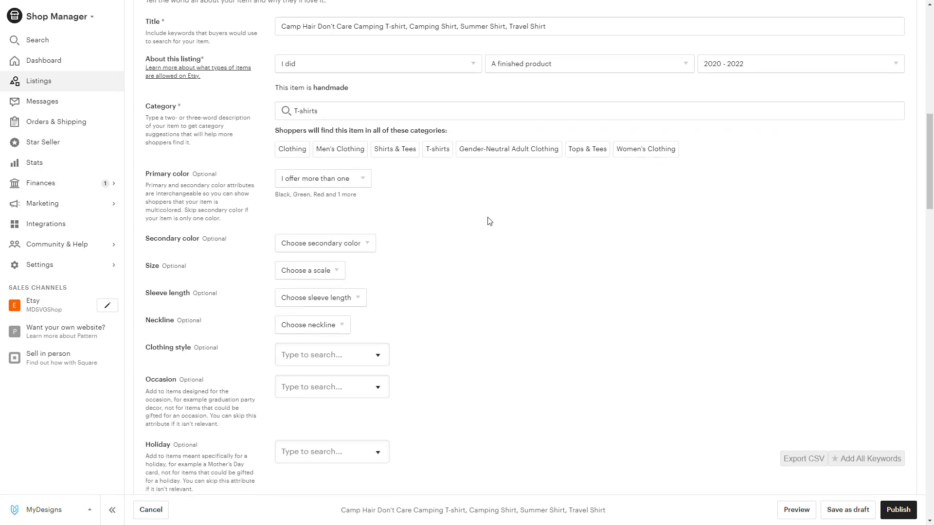
pyautogui.scroll(-5, 489, 216)
pyautogui.scroll(-2, 489, 217)
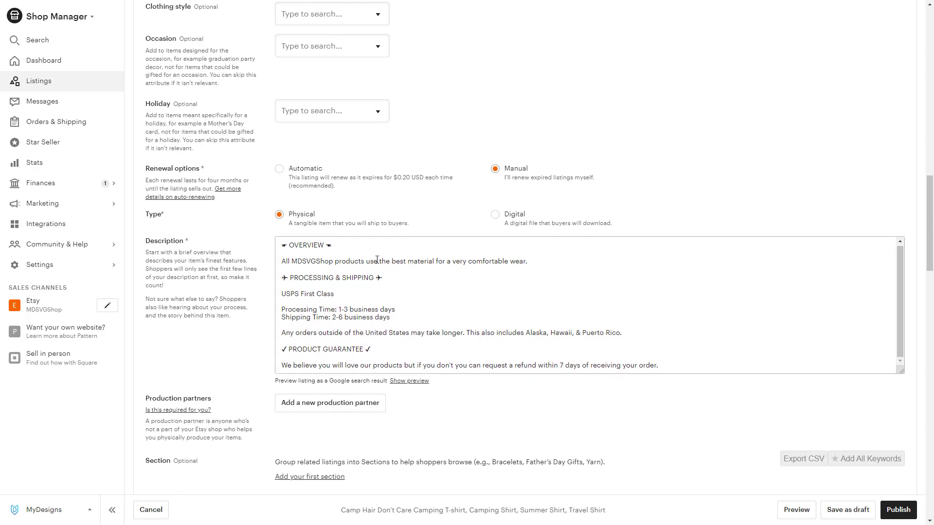
pyautogui.scroll(-4, 292, 253)
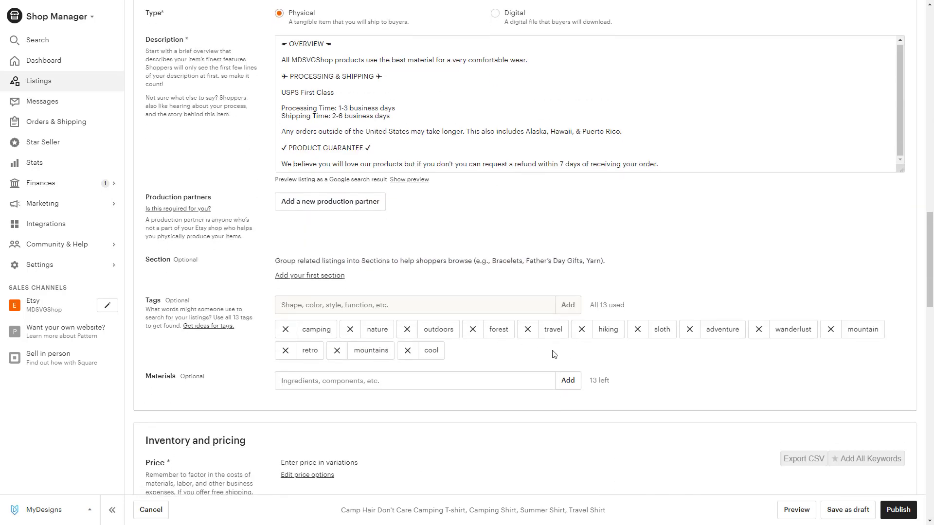
pyautogui.scroll(-6, 510, 331)
pyautogui.scroll(-6, 494, 306)
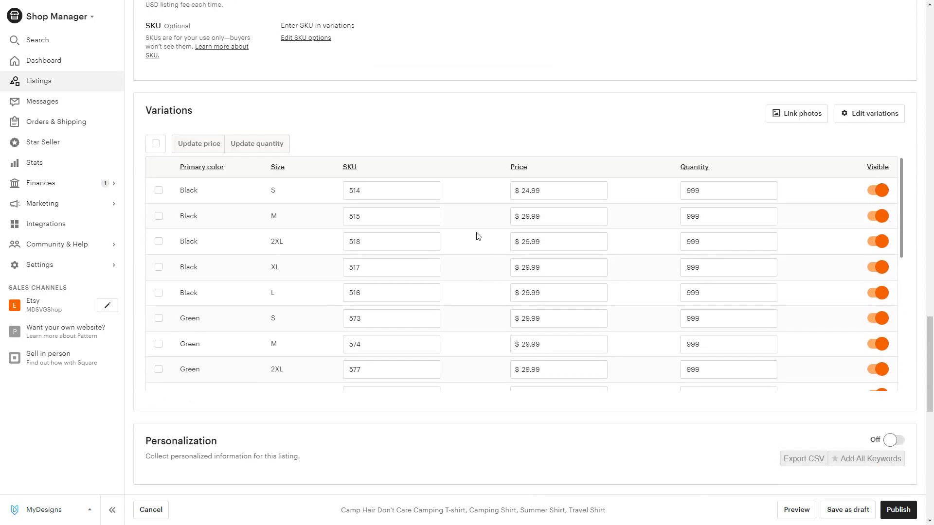
# Check the prices and quantities of the Camp Hair Don't Care draft's color and size variations.
pyautogui.doubleClick(530, 190)
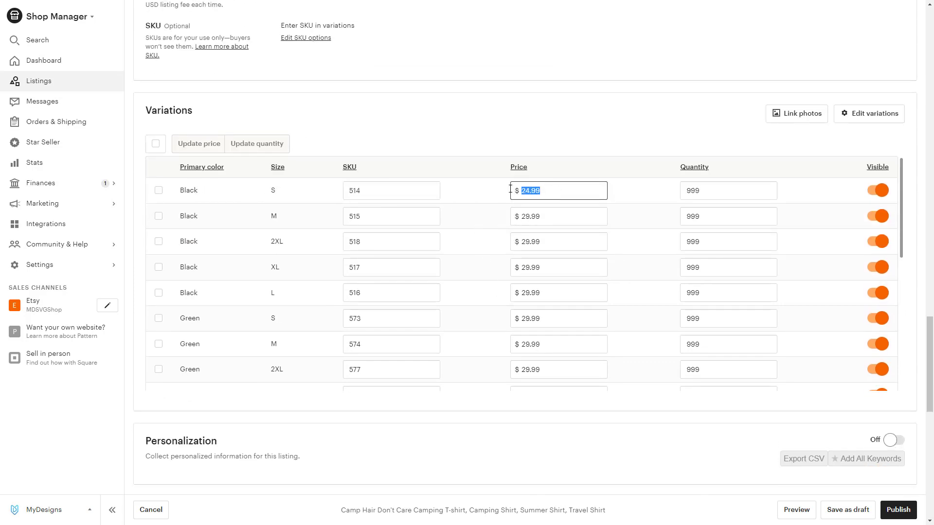
pyautogui.click(570, 190)
pyautogui.doubleClick(716, 195)
pyautogui.click(710, 194)
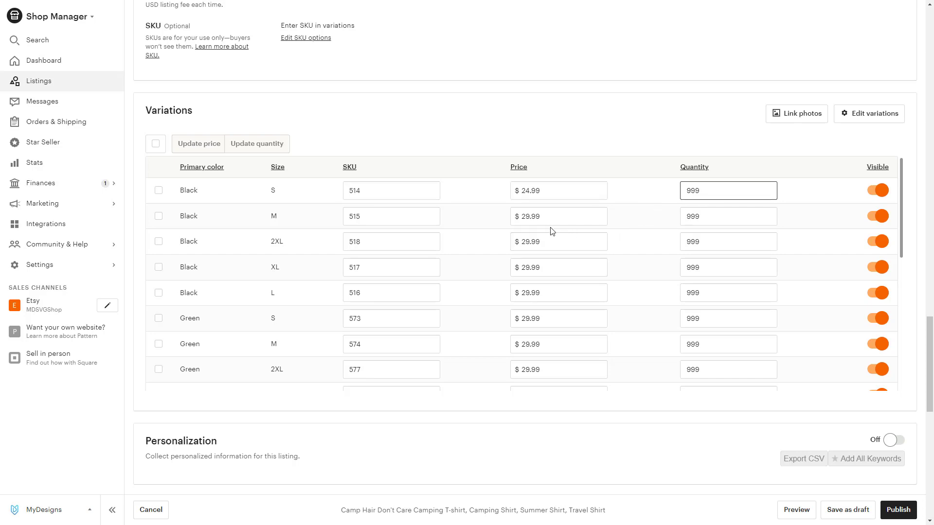
pyautogui.scroll(-5, 556, 315)
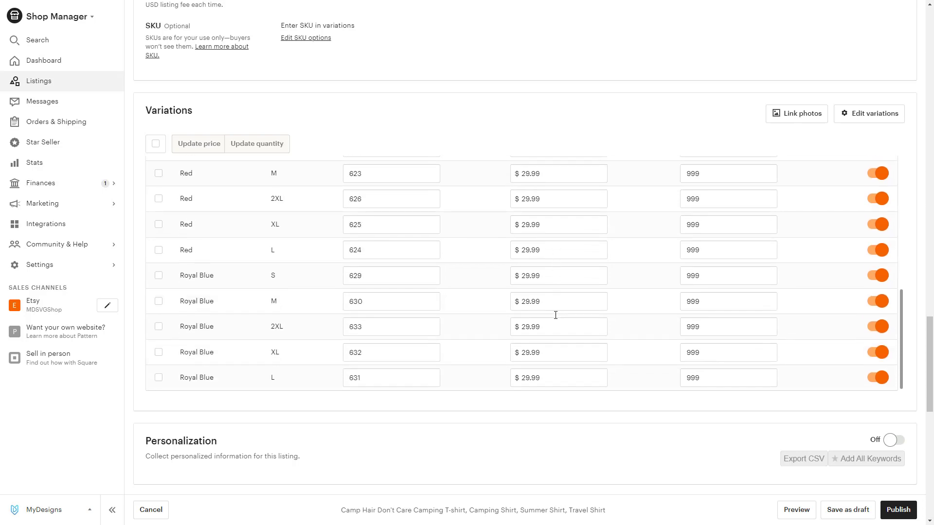
pyautogui.scroll(5, 552, 321)
# Save the Camp Hair Don't Care listing as a draft and switch back to the MyDesigns listings.
pyautogui.scroll(20, 550, 332)
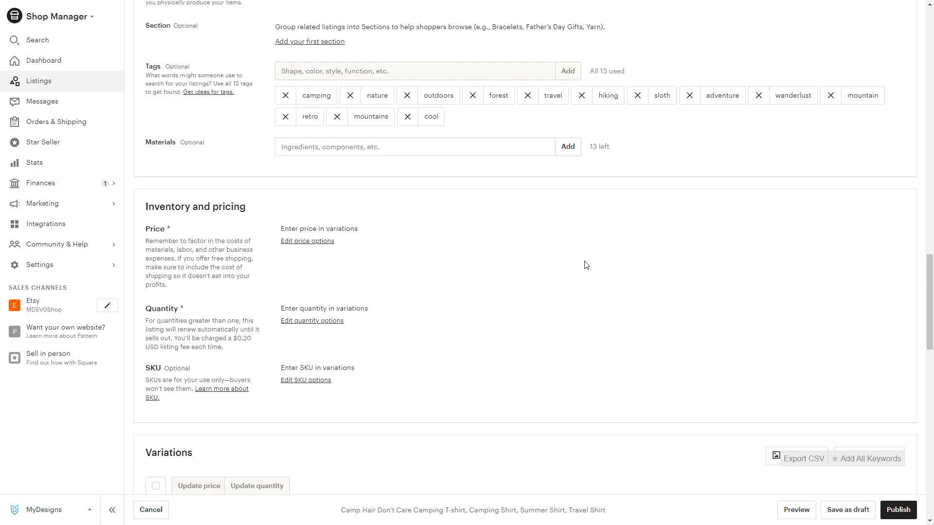
pyautogui.scroll(10, 587, 301)
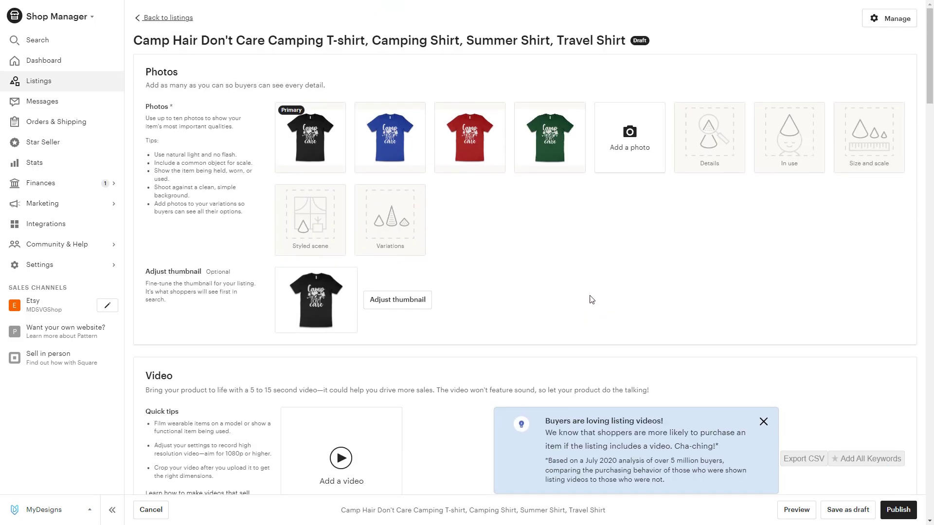
pyautogui.click(842, 510)
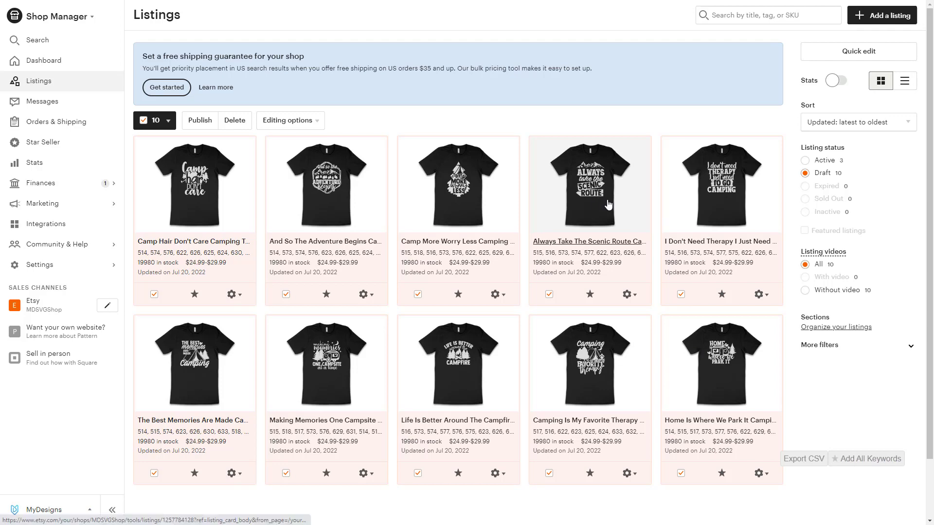
pyautogui.press('F11')
pyautogui.hotkey('ctrl', '1')
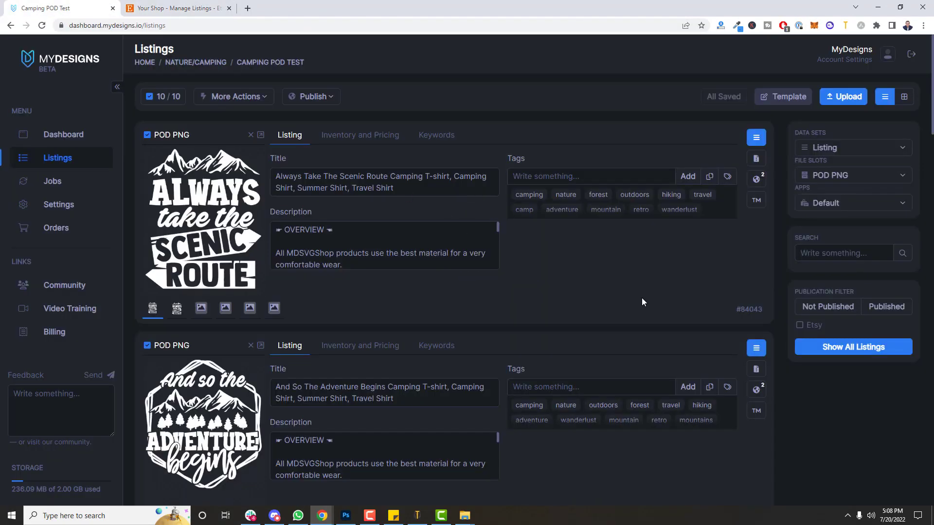